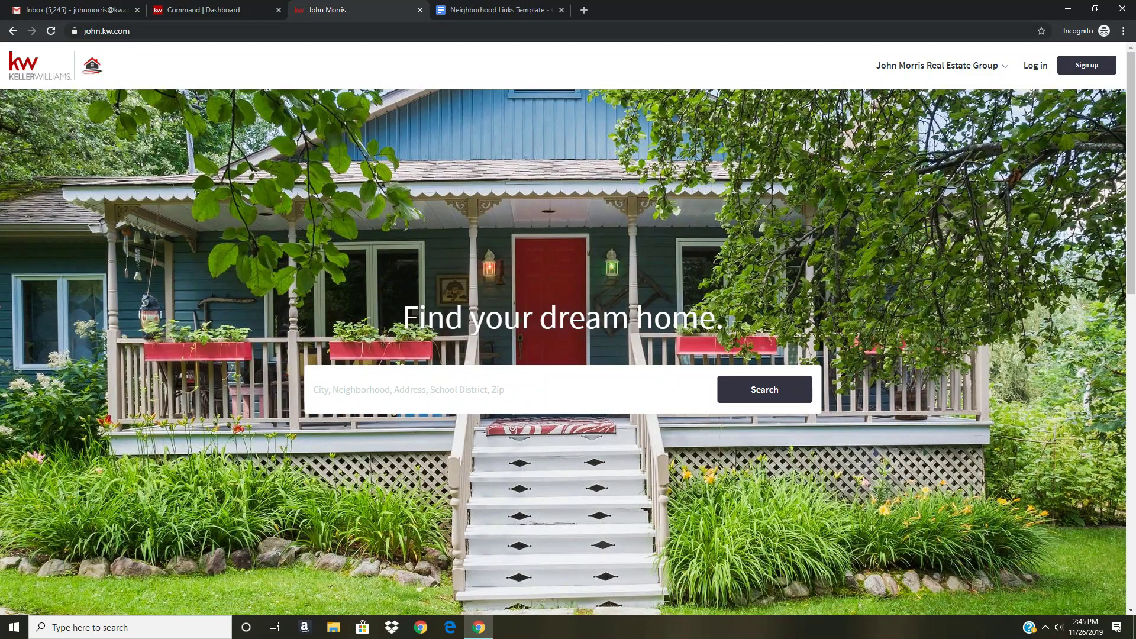
# Step: Examine the Ripon by Neighborhoods page on the agent site, including the property searches linked from Ripon West and Chesapeake
pyautogui.click(935, 67)
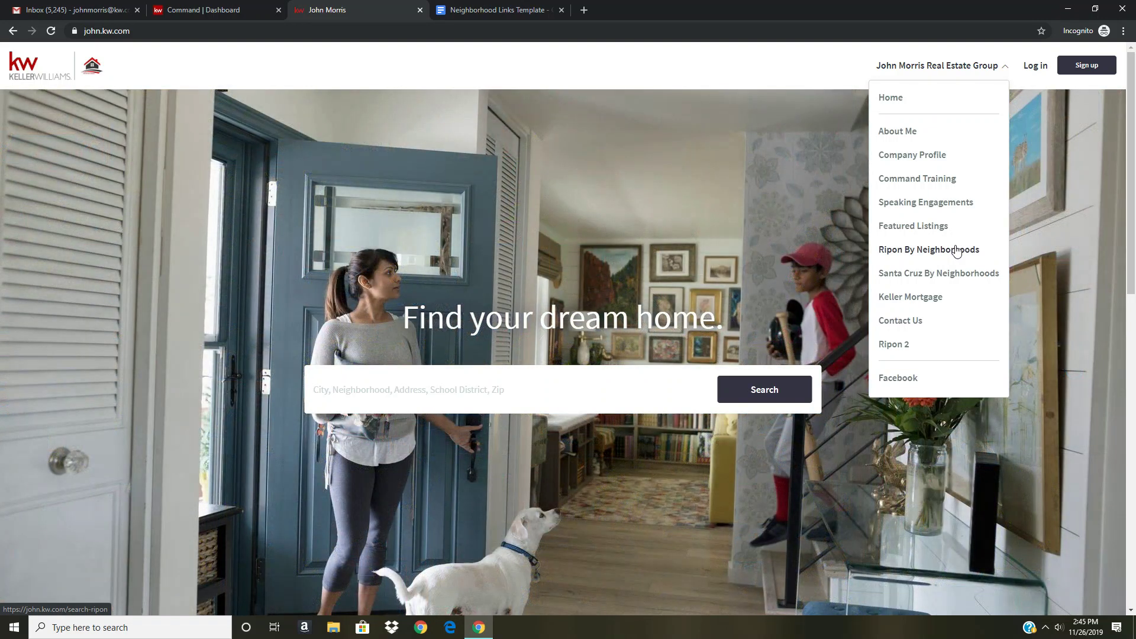
pyautogui.click(956, 250)
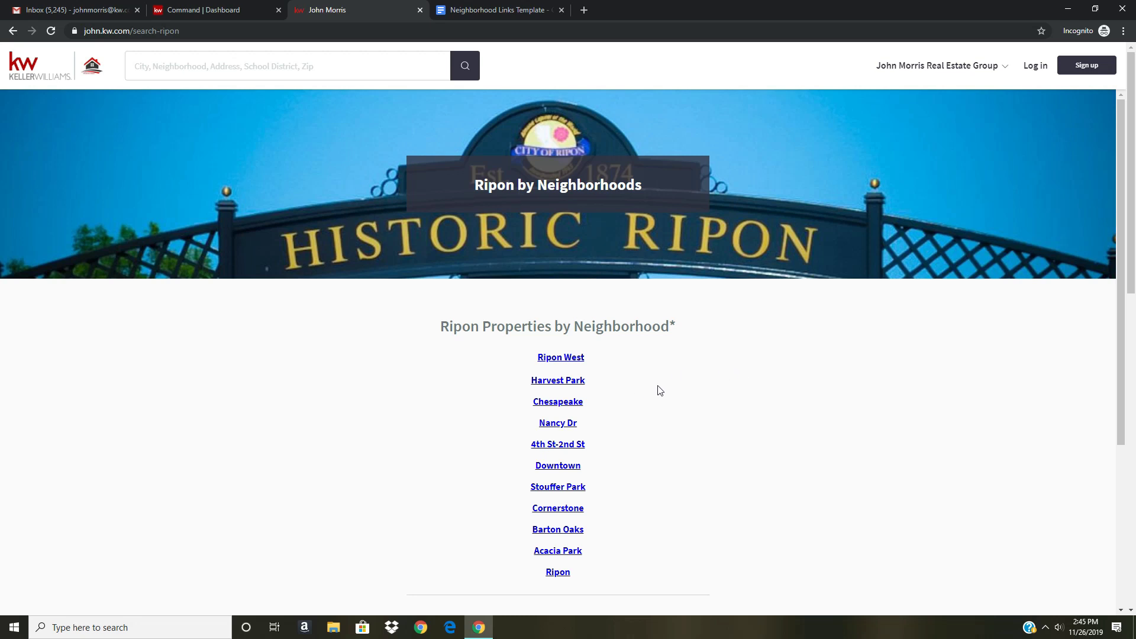
pyautogui.click(559, 363)
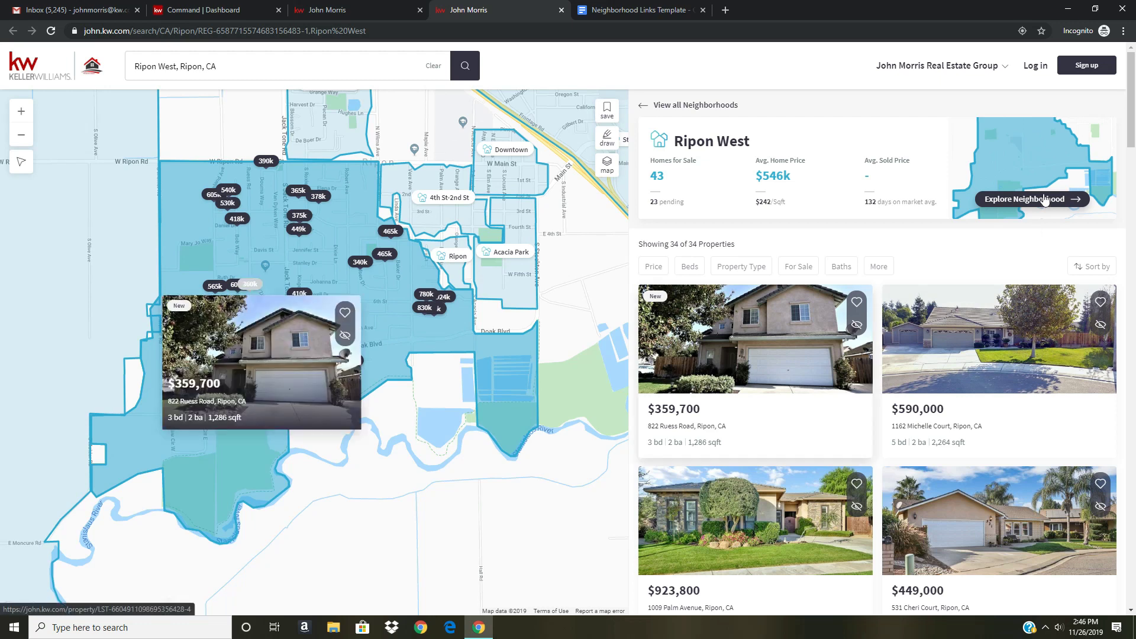
pyautogui.click(560, 10)
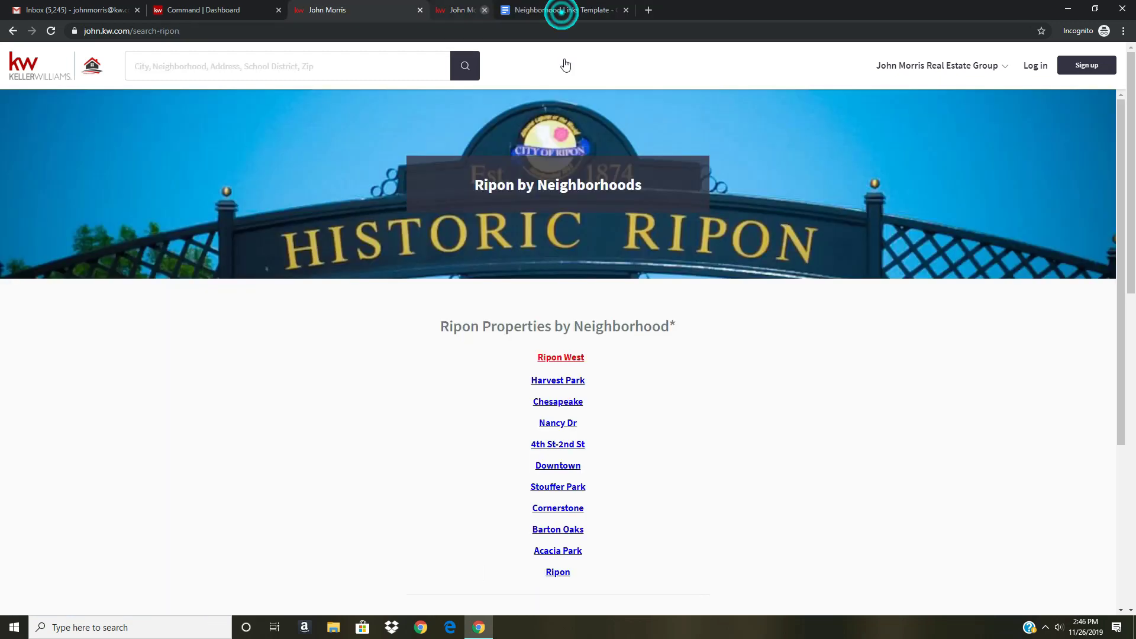
pyautogui.click(567, 400)
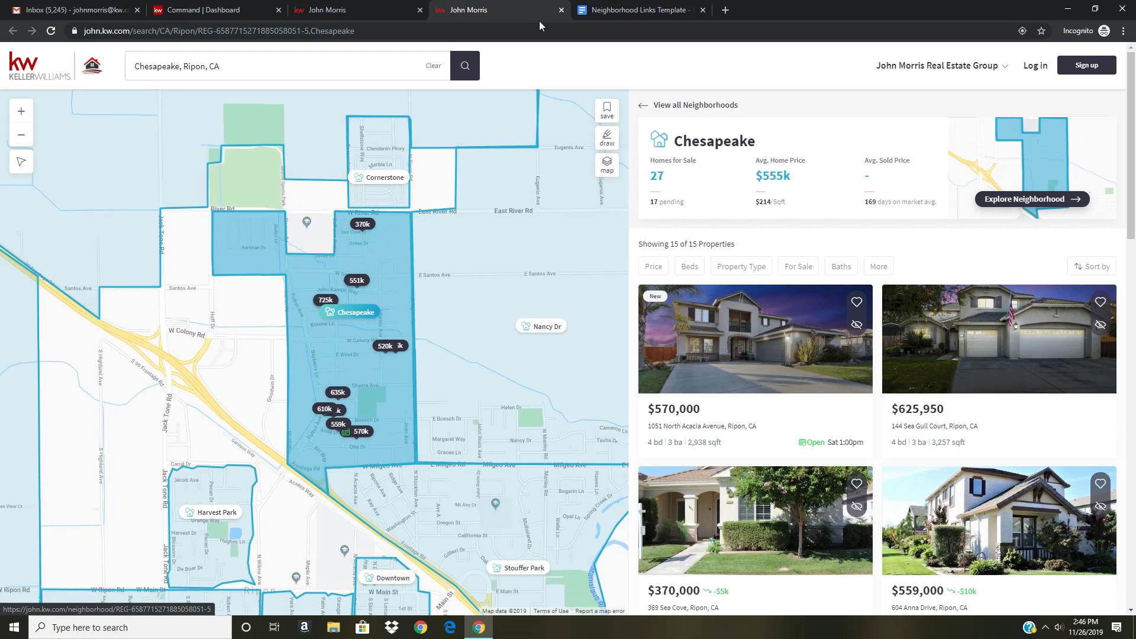
pyautogui.click(560, 10)
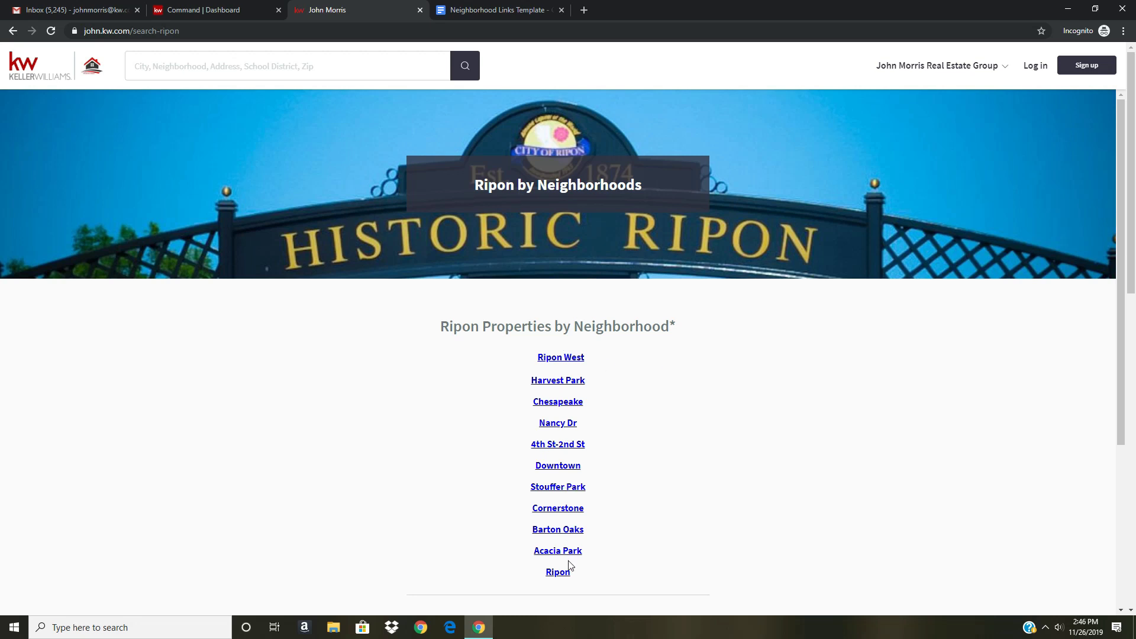
pyautogui.scroll(-1, 769, 434)
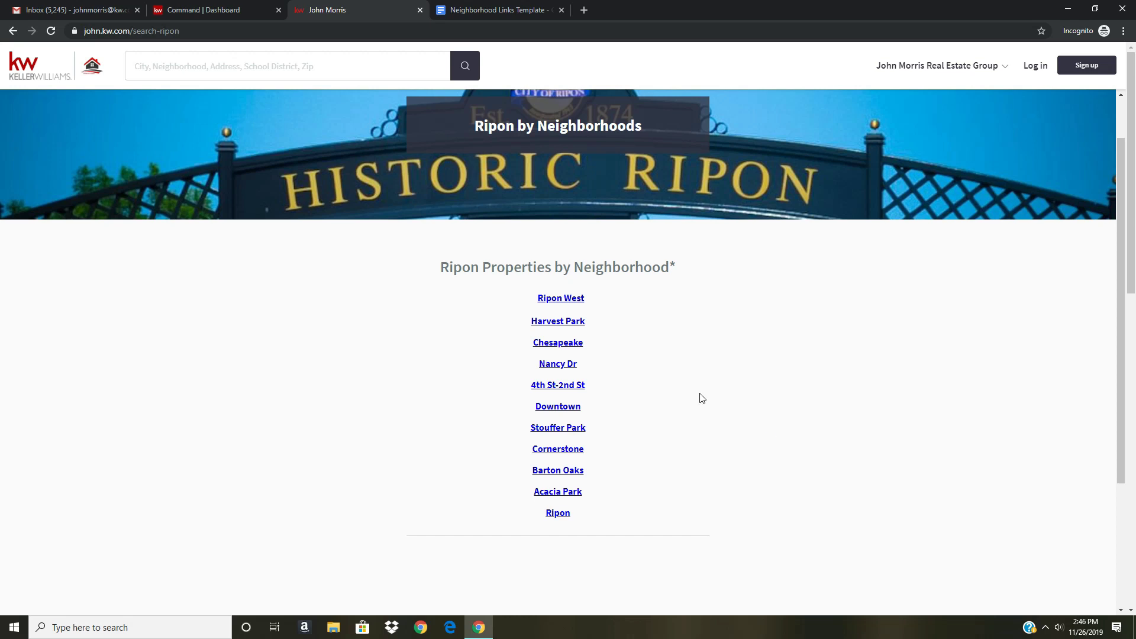
# Step: Switch to KW Command and create a new site page displayed on the agent site
pyautogui.click(236, 6)
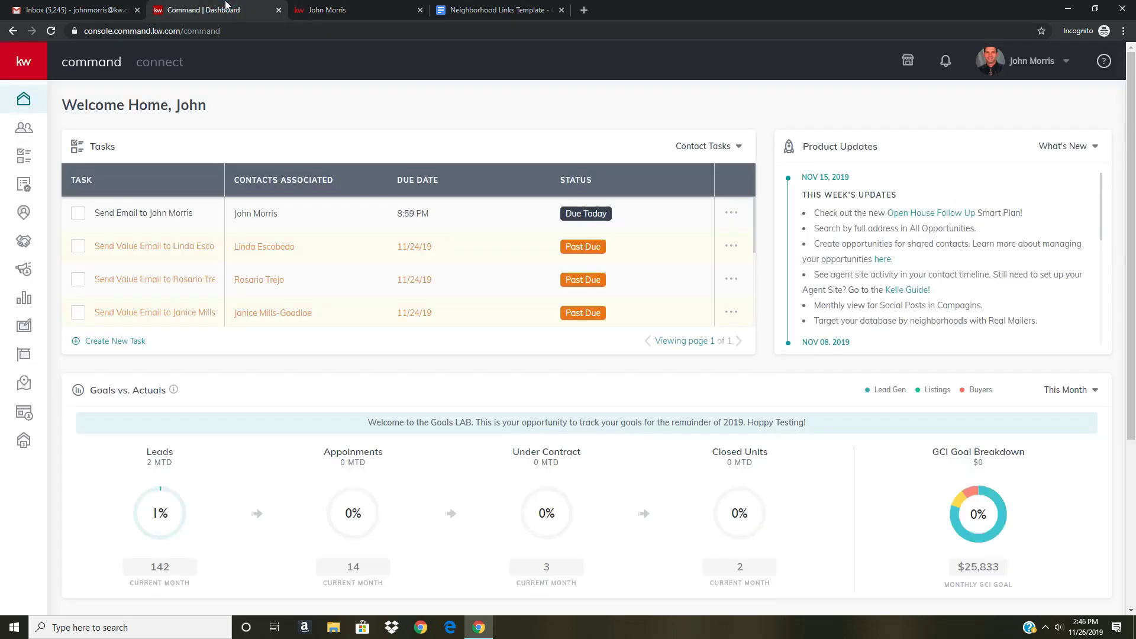
pyautogui.click(26, 416)
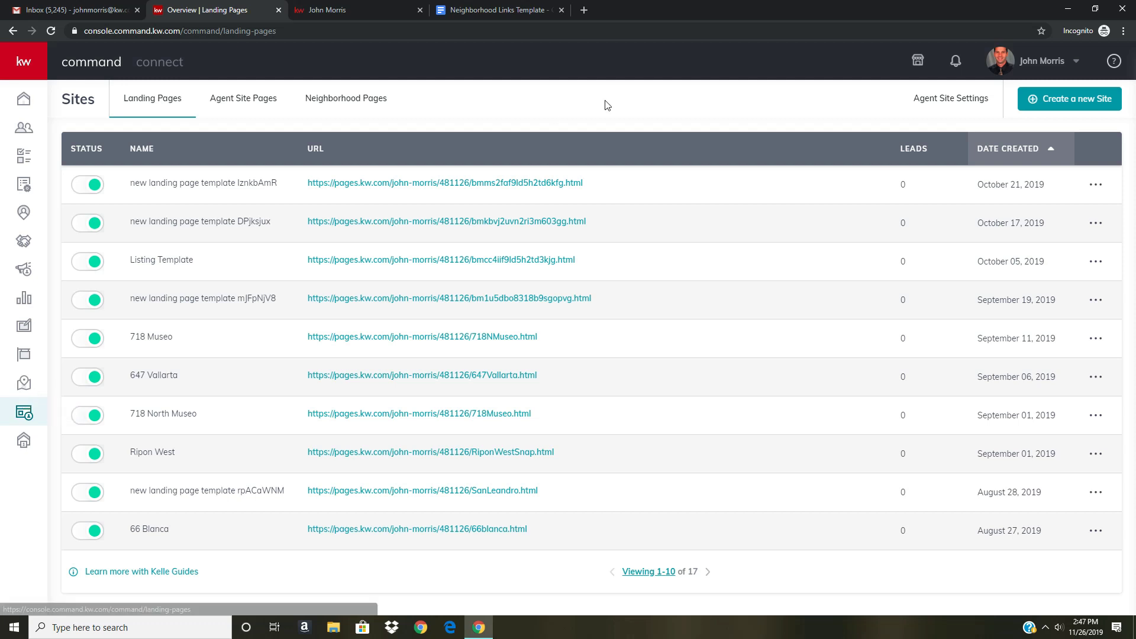
pyautogui.click(1047, 99)
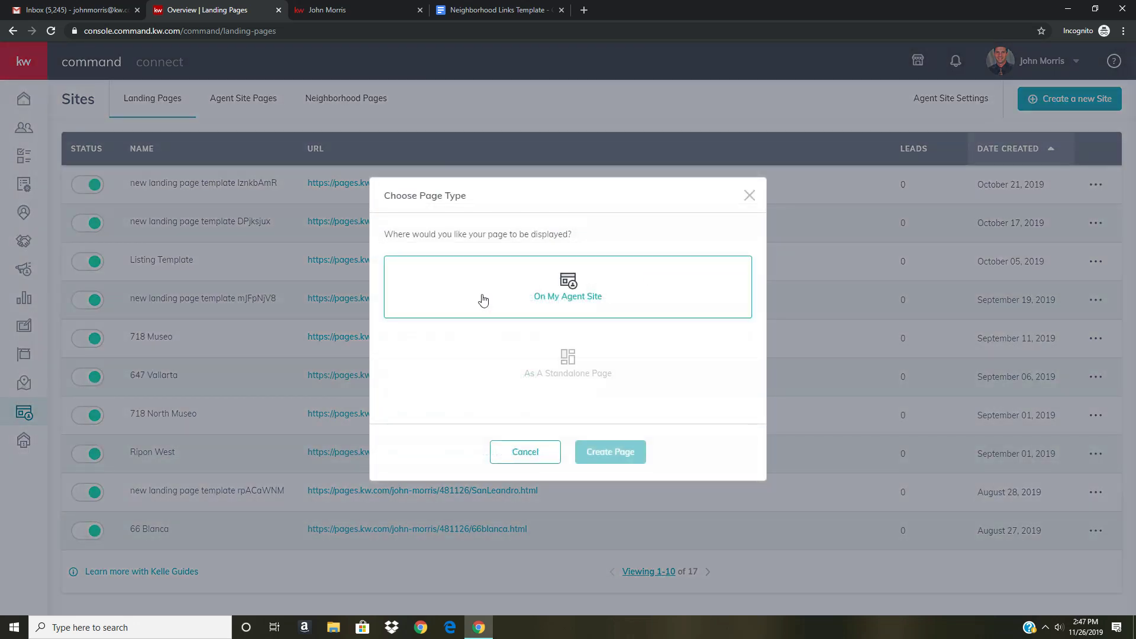
pyautogui.click(610, 302)
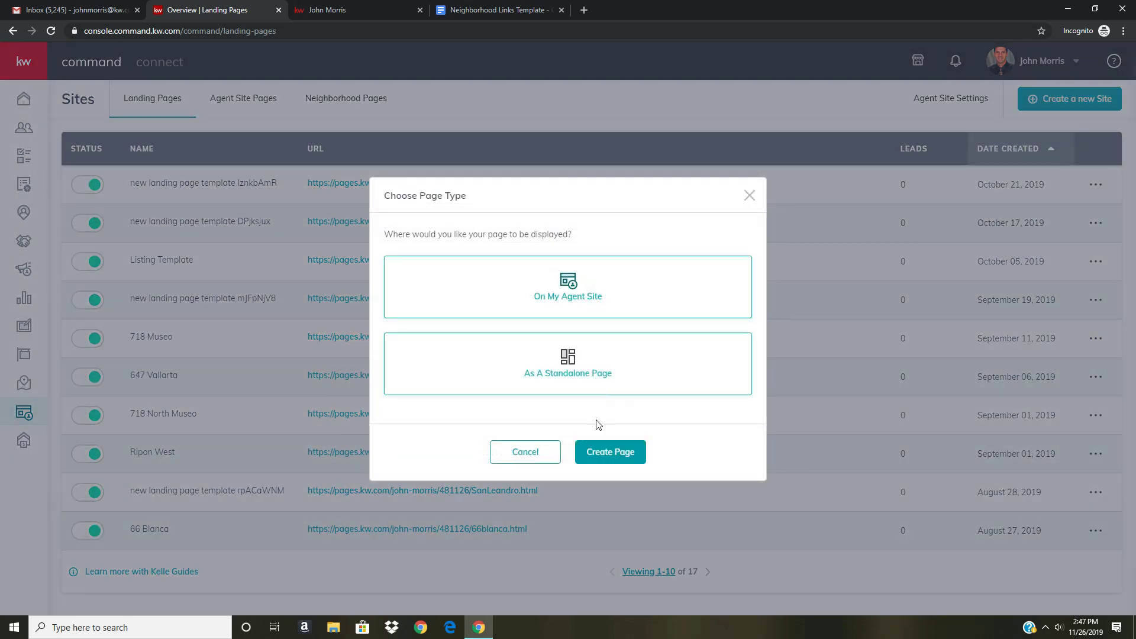
pyautogui.click(582, 451)
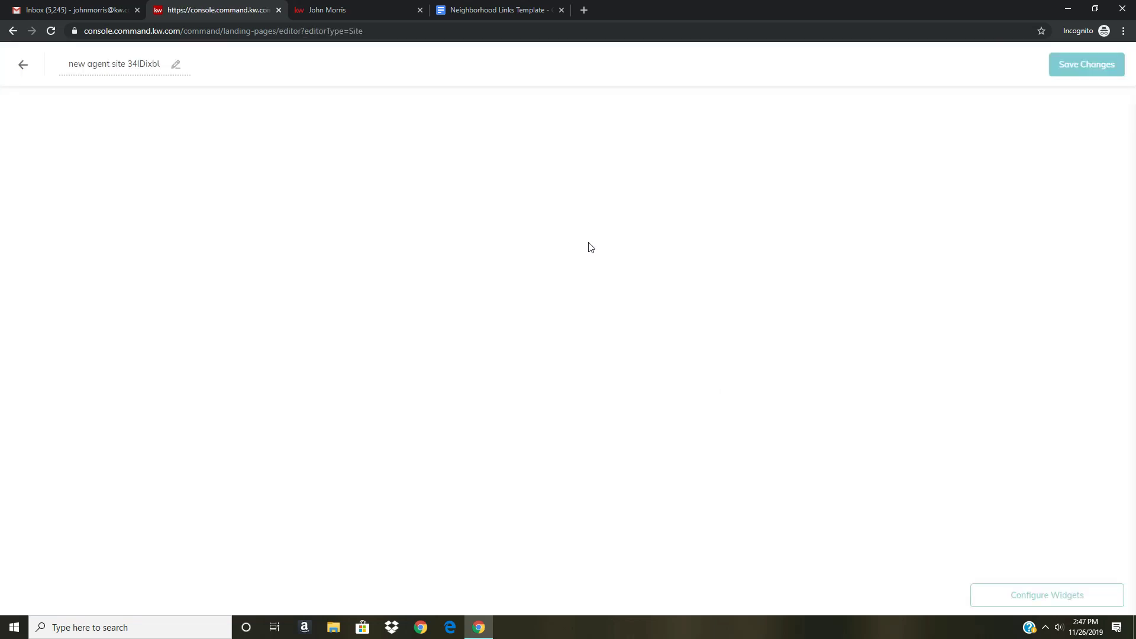
# Step: Rename the new agent site page as Ripon 2
pyautogui.click(112, 66)
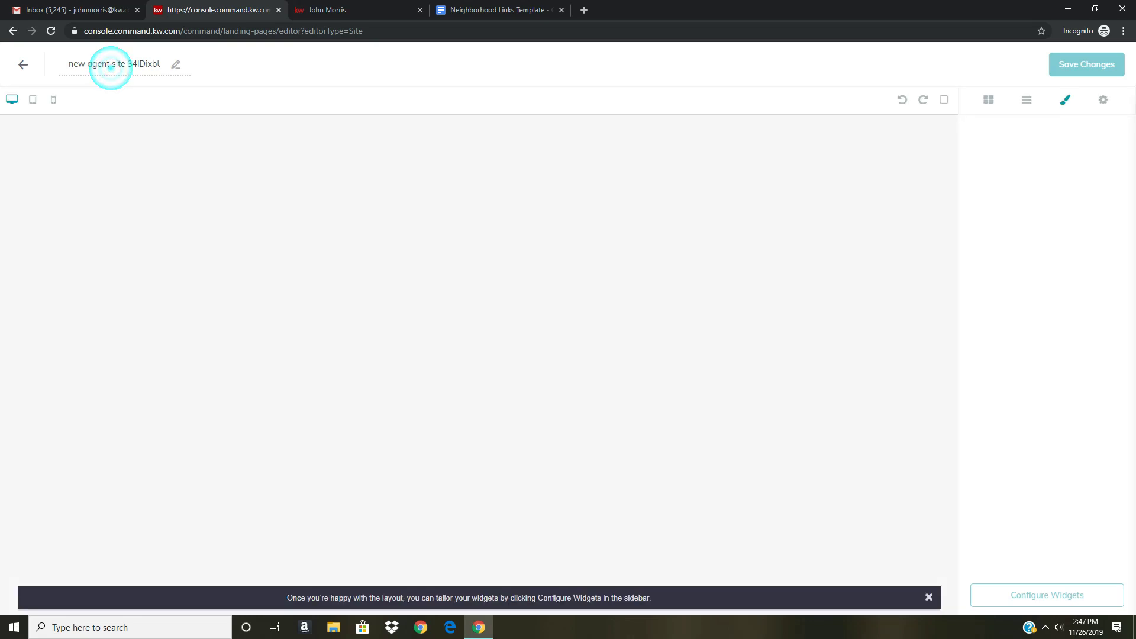
pyautogui.tripleClick(111, 67)
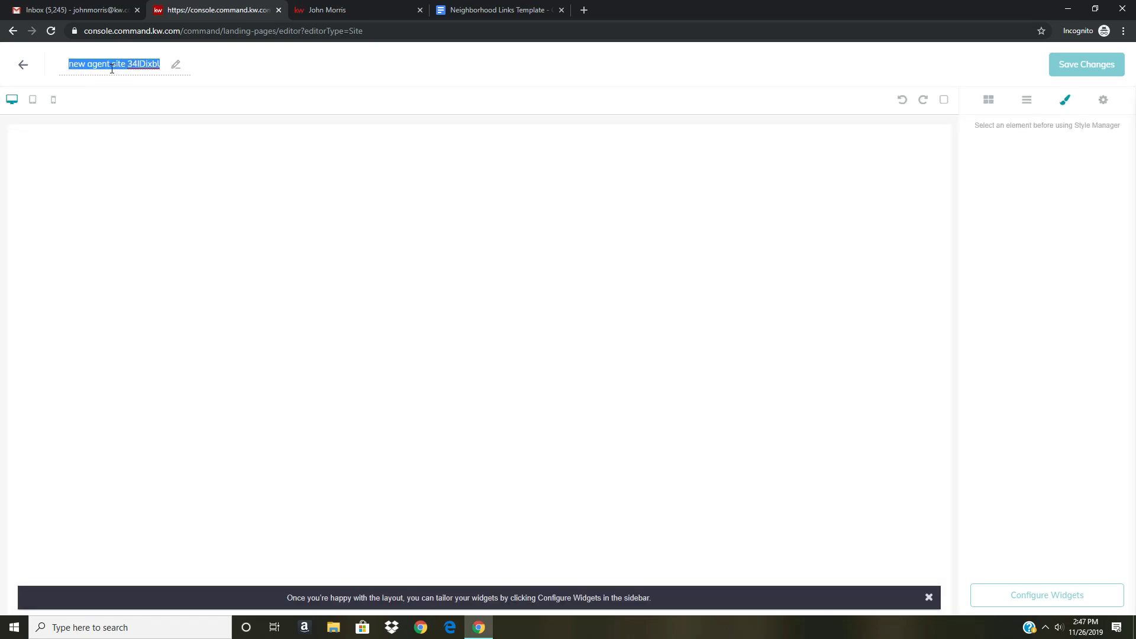
pyautogui.write('Riponi ')
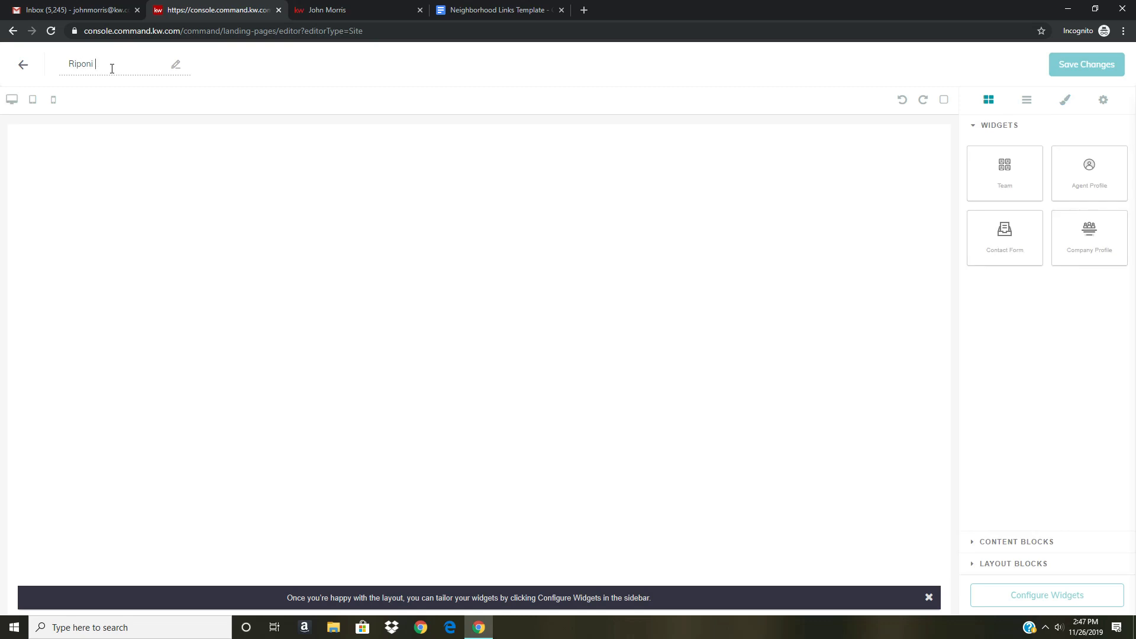
pyautogui.press('BackSpace')
pyautogui.press('BackSpace')
pyautogui.write(' 2')
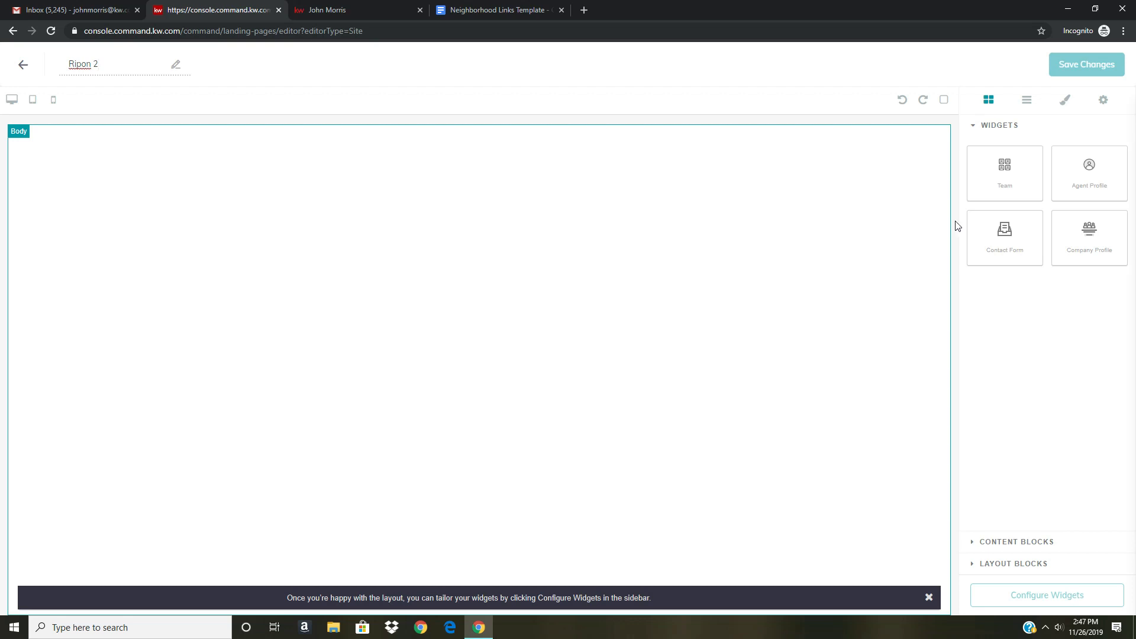
# Step: Add the Company Profile widget to the page body and apply Ripon 2 as its headline
pyautogui.moveTo(1109, 234); pyautogui.dragTo(470, 353)
pyautogui.moveTo(1028, 455); pyautogui.dragTo(1035, 471)
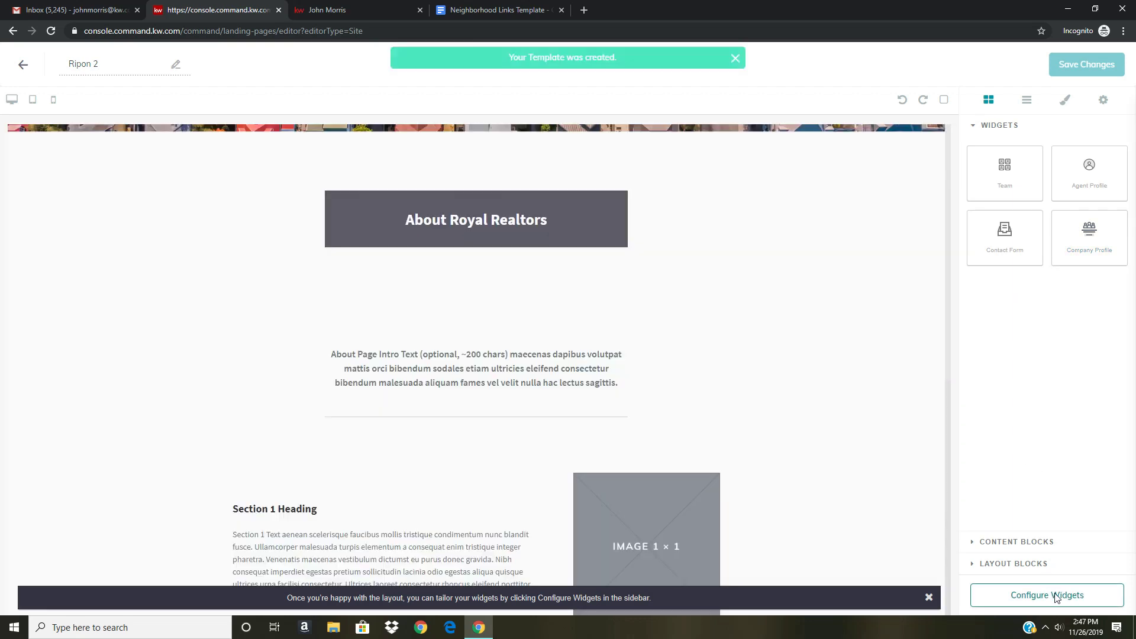
pyautogui.click(1049, 596)
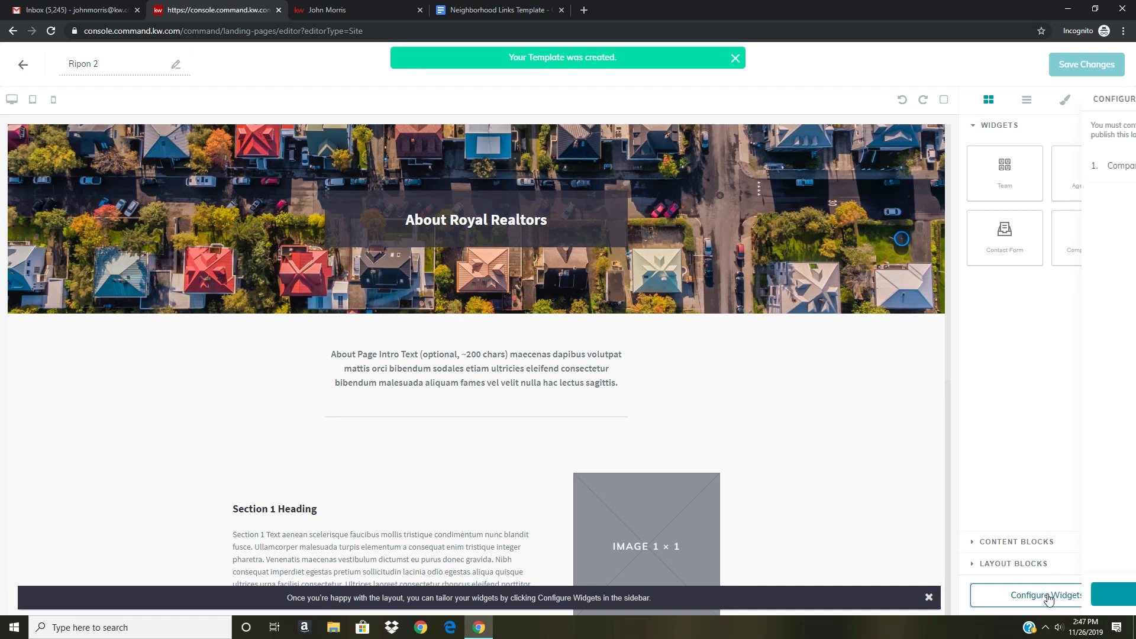
pyautogui.click(997, 167)
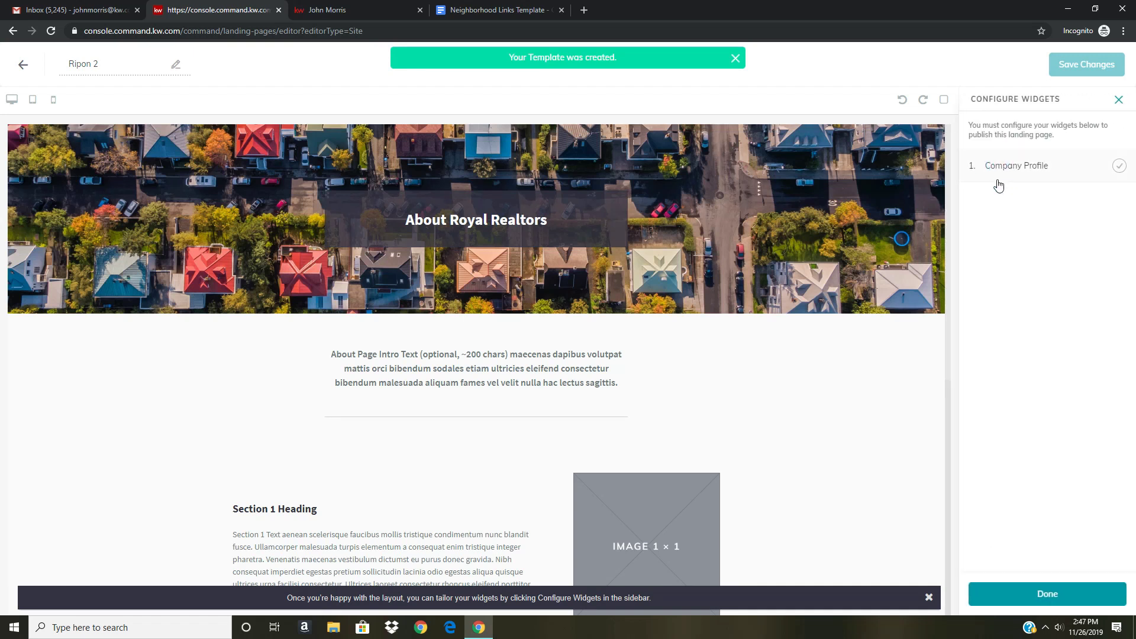
pyautogui.click(1010, 154)
pyautogui.write('Ripon 2')
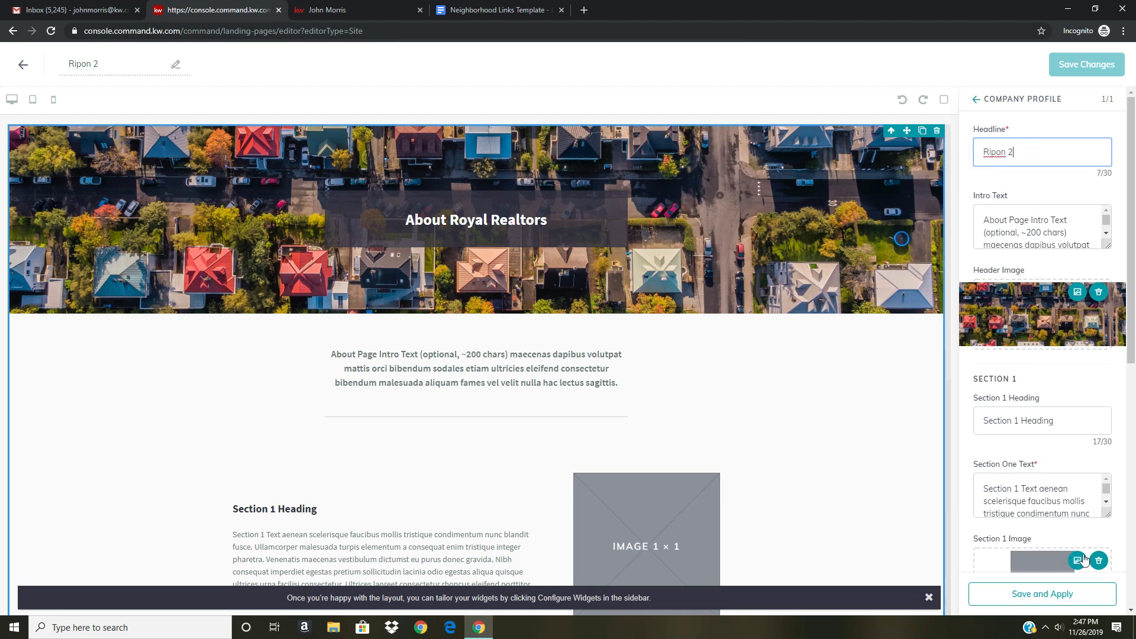
pyautogui.click(1059, 600)
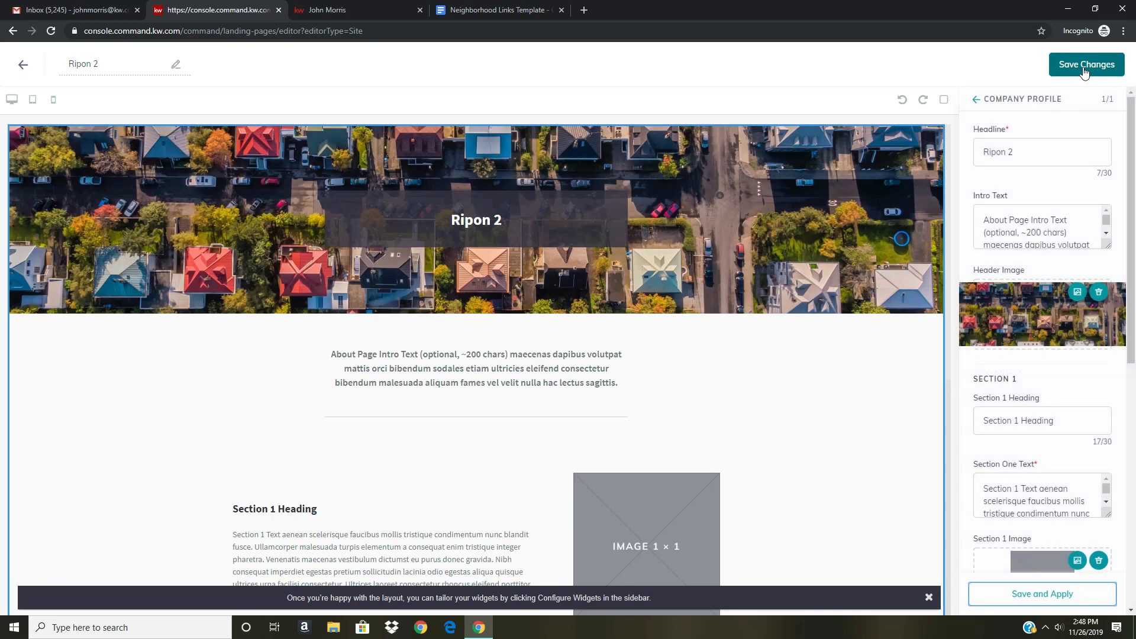
# Step: Save the Ripon 2 page and publish it as an agent site
pyautogui.click(1084, 66)
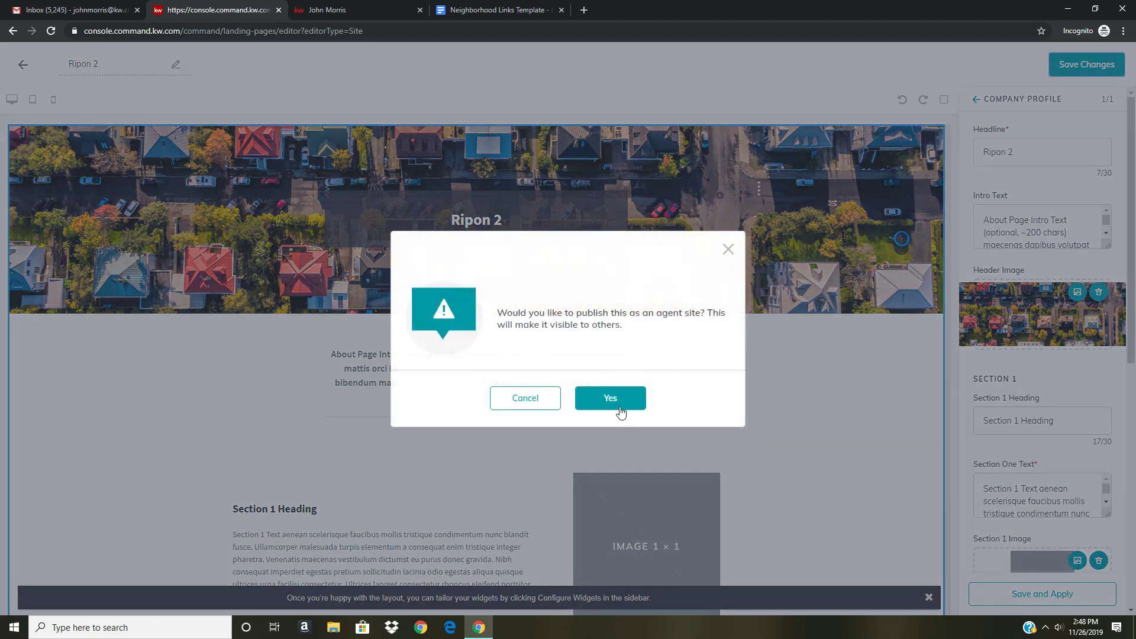
pyautogui.click(619, 408)
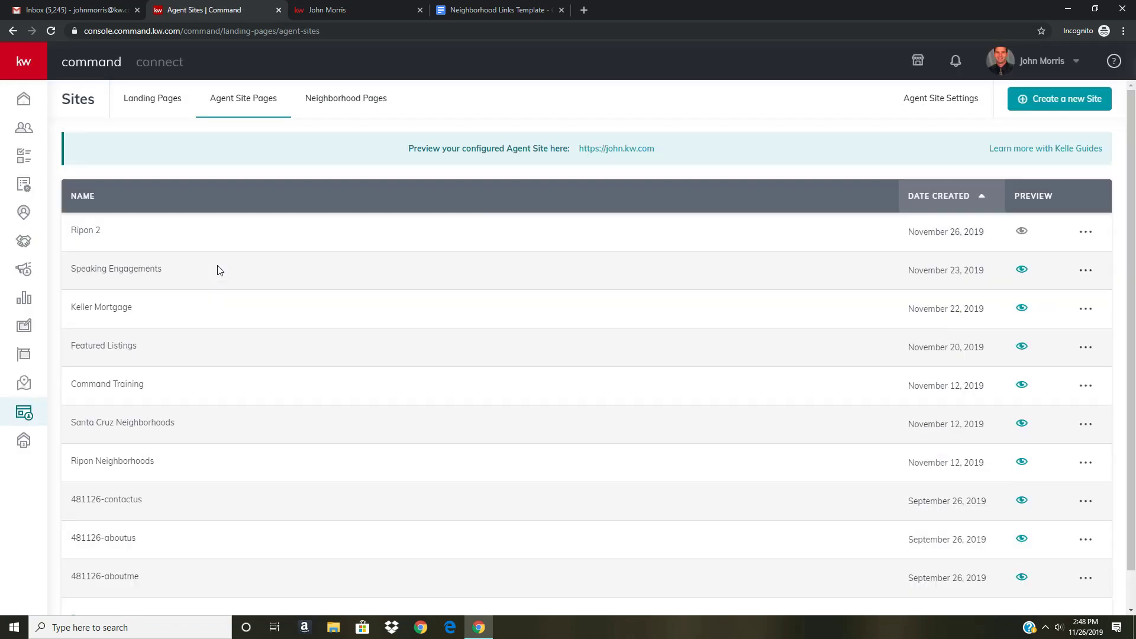
# Step: Add a page to the agent site's navigation in the site settings and title it Ripon 2
pyautogui.click(947, 99)
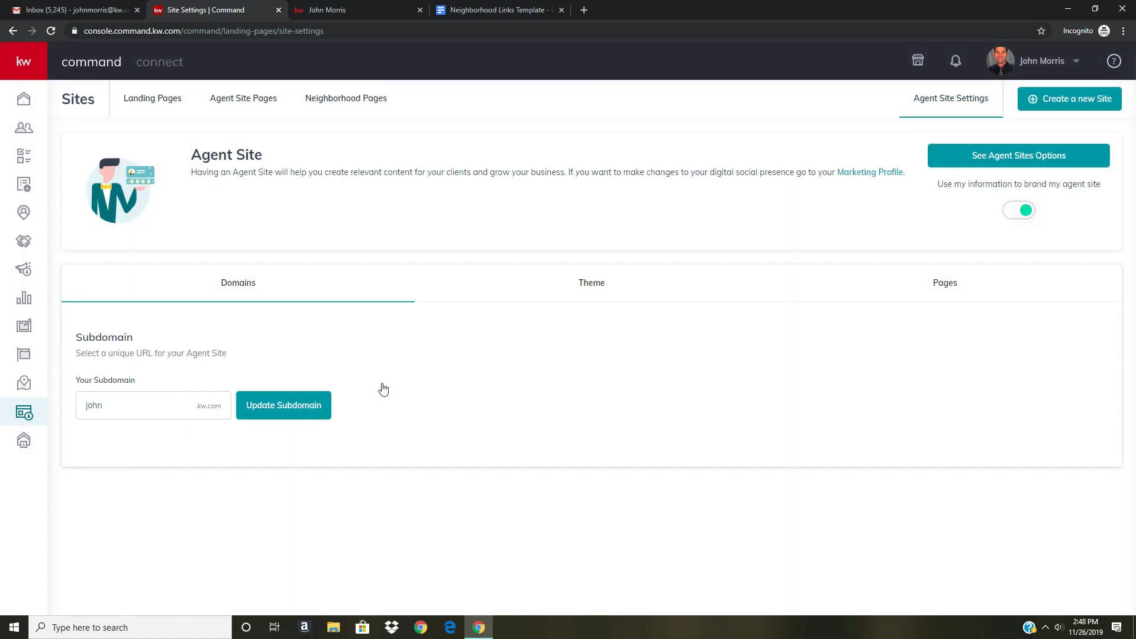
pyautogui.click(951, 286)
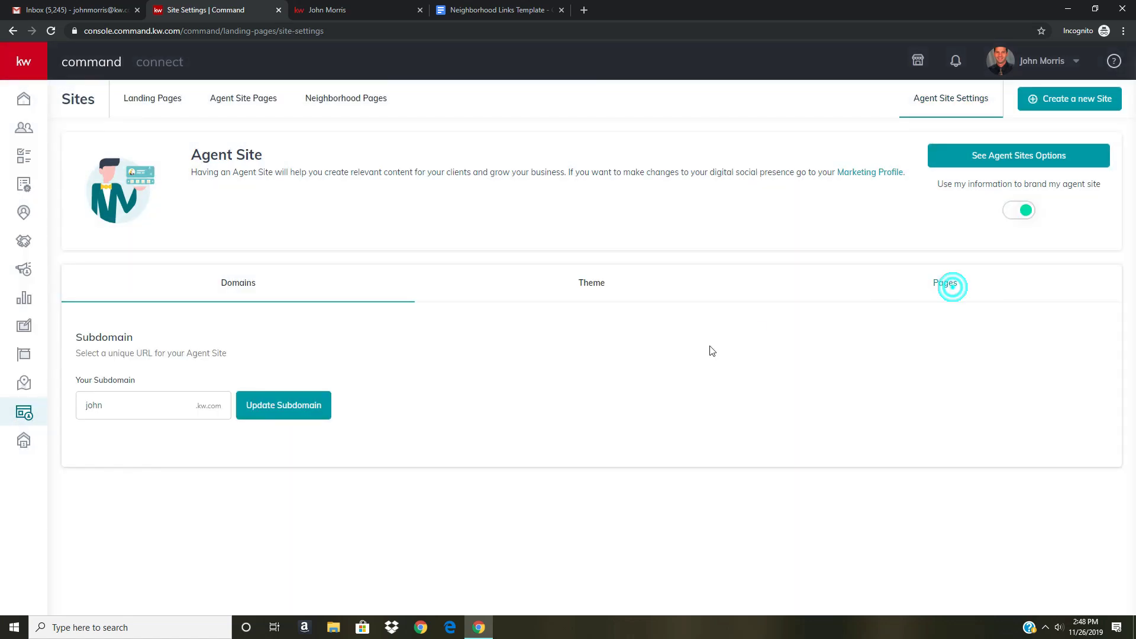
pyautogui.scroll(-2, 215, 435)
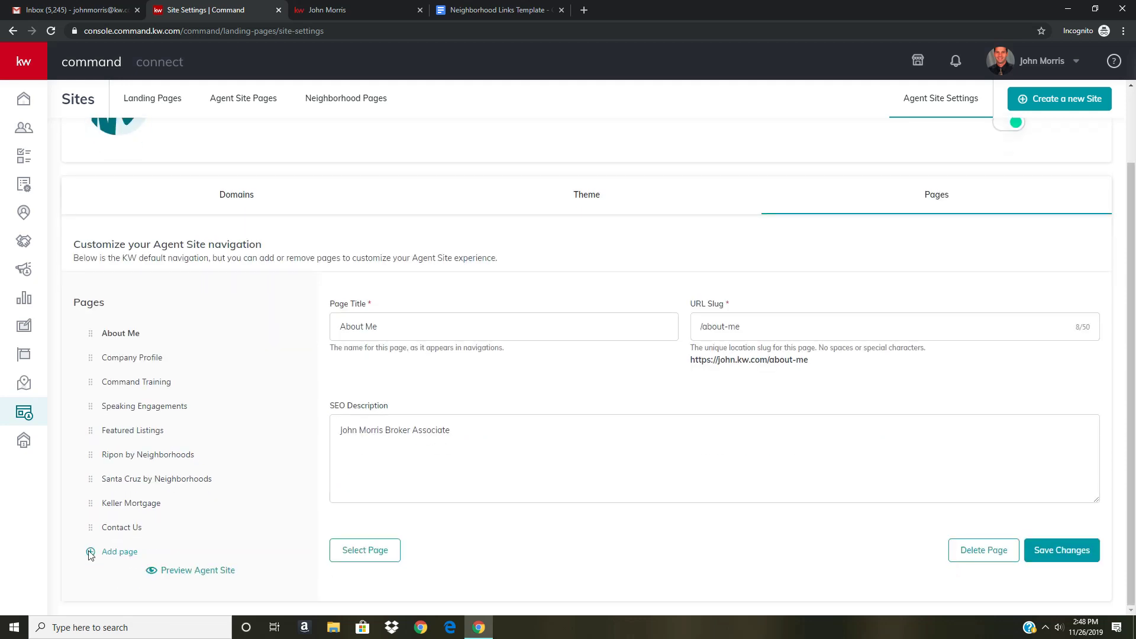
pyautogui.click(120, 551)
pyautogui.click(461, 318)
pyautogui.write('Ripon 2')
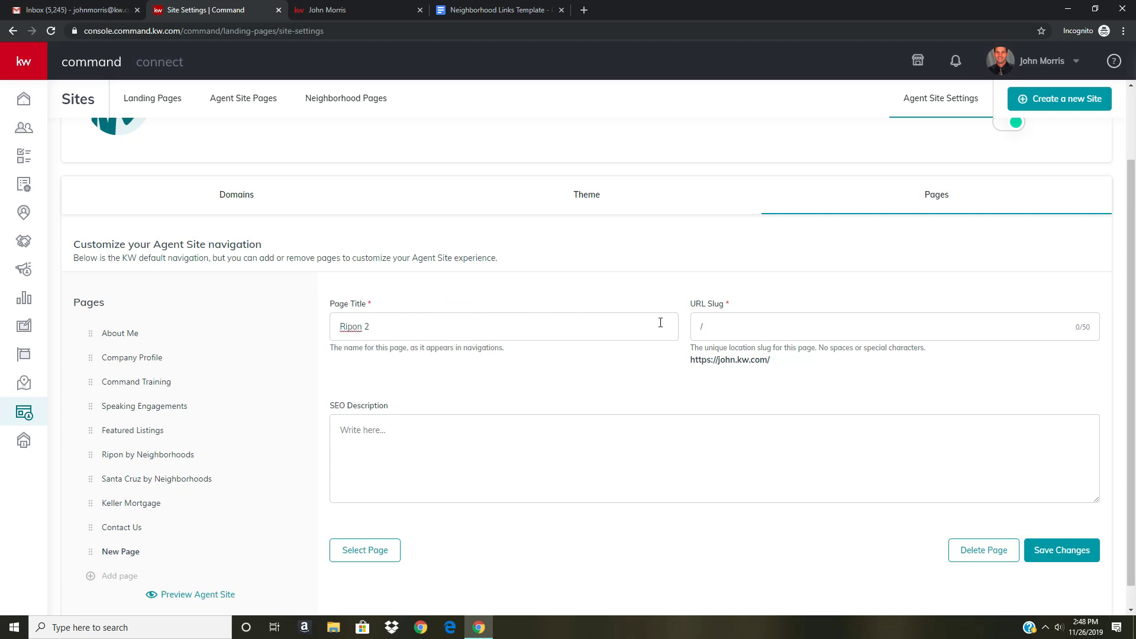
# Step: Set the new navigation page's URL slug to ripon-2 and its SEO description to Ripon2
pyautogui.click(720, 330)
pyautogui.write('ripon')
pyautogui.write('-2')
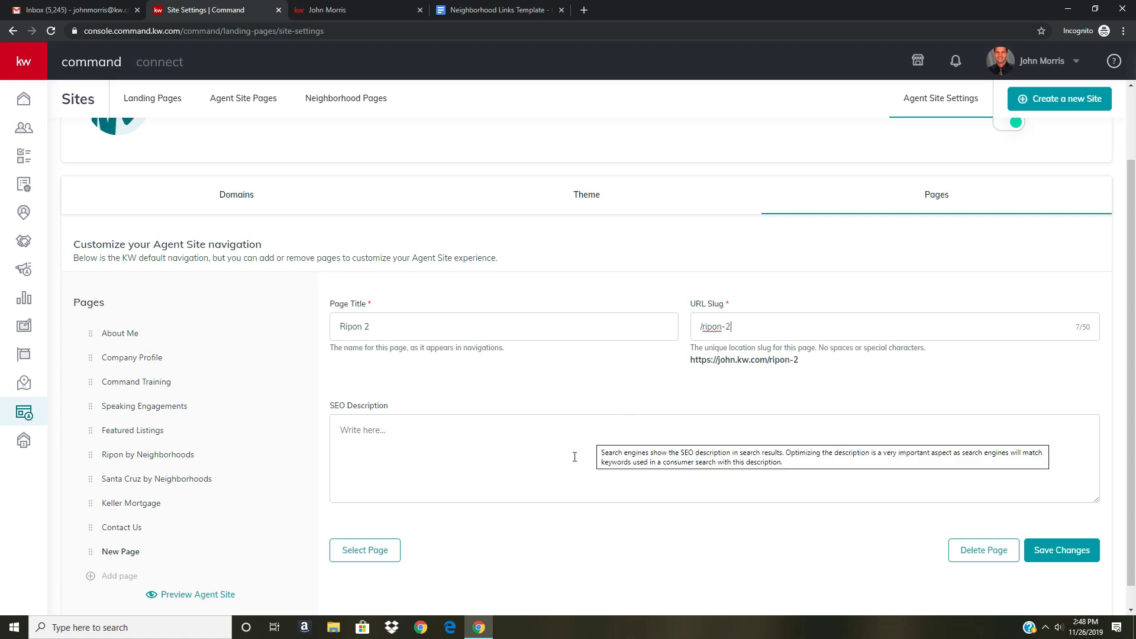
pyautogui.click(502, 452)
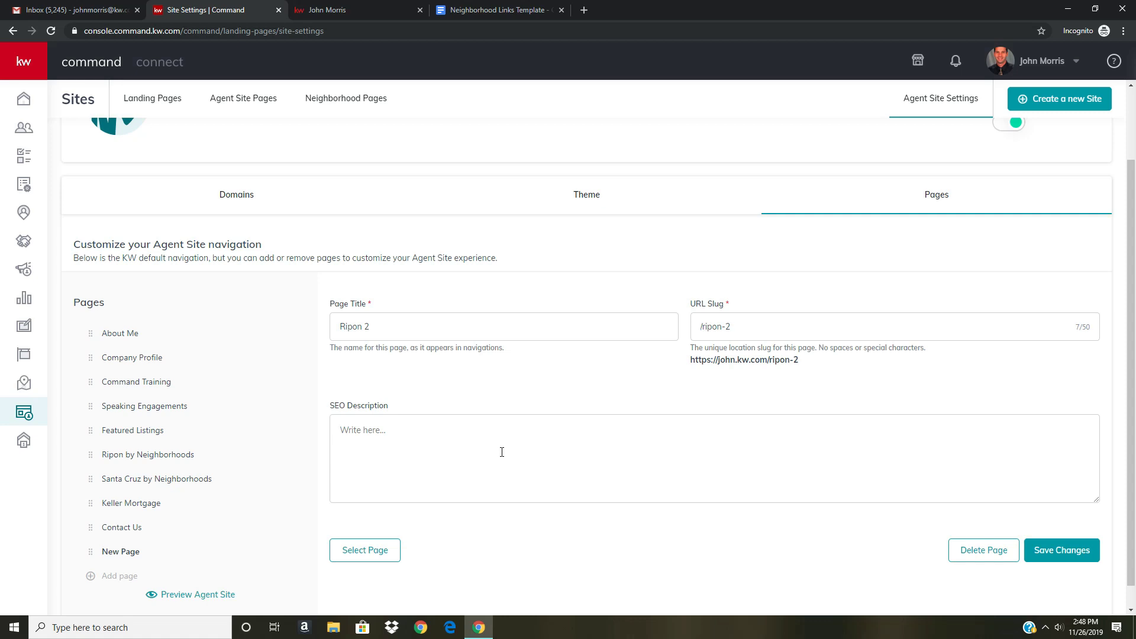
pyautogui.write('Ripon2')
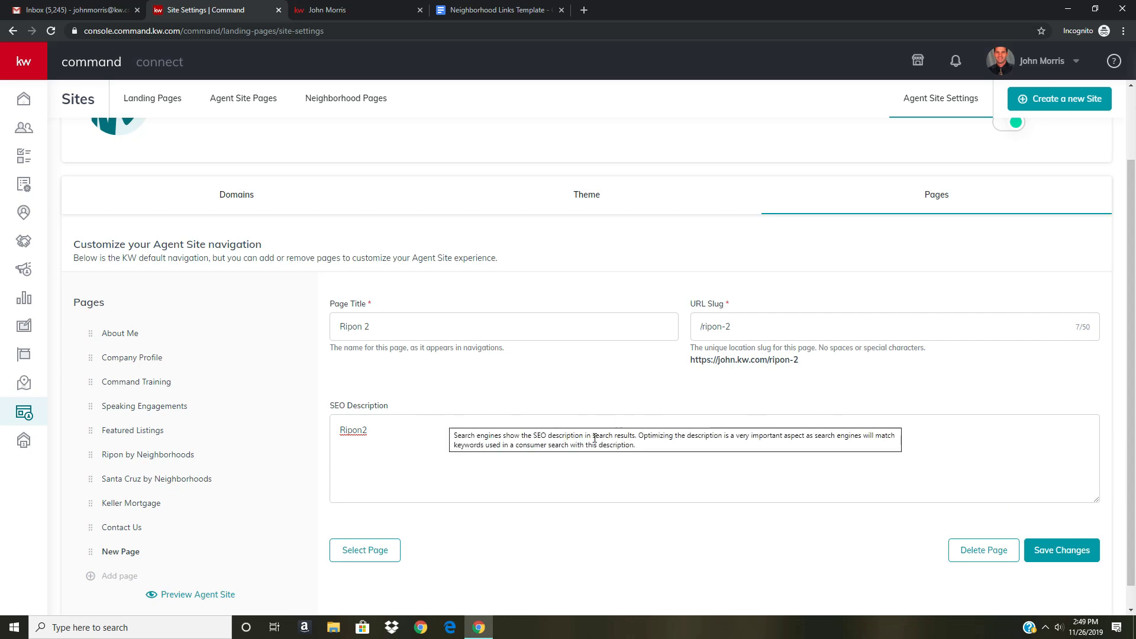
pyautogui.click(1055, 561)
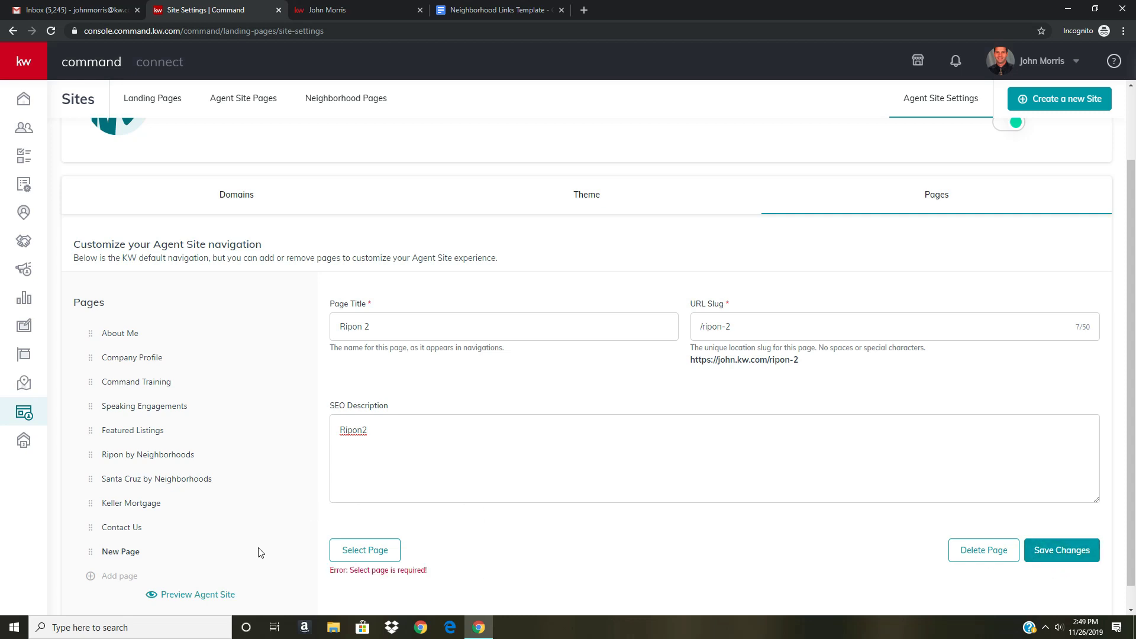
# Step: Assign the created "Ripon 2" site page to the new navigation entry and save the changes
pyautogui.click(374, 551)
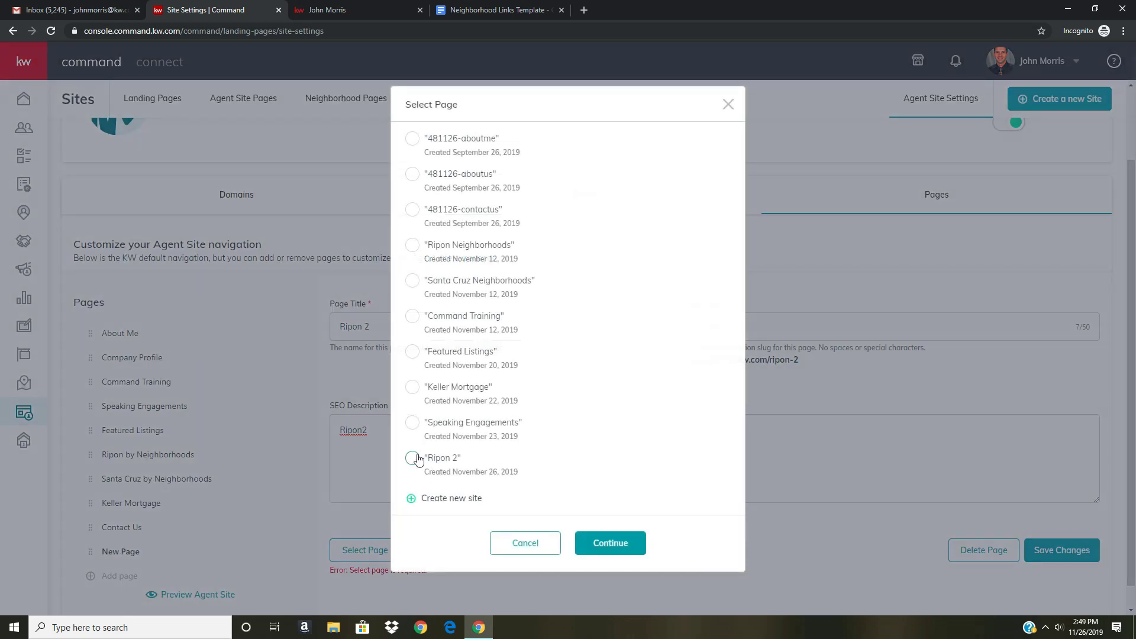
pyautogui.click(413, 459)
pyautogui.click(604, 543)
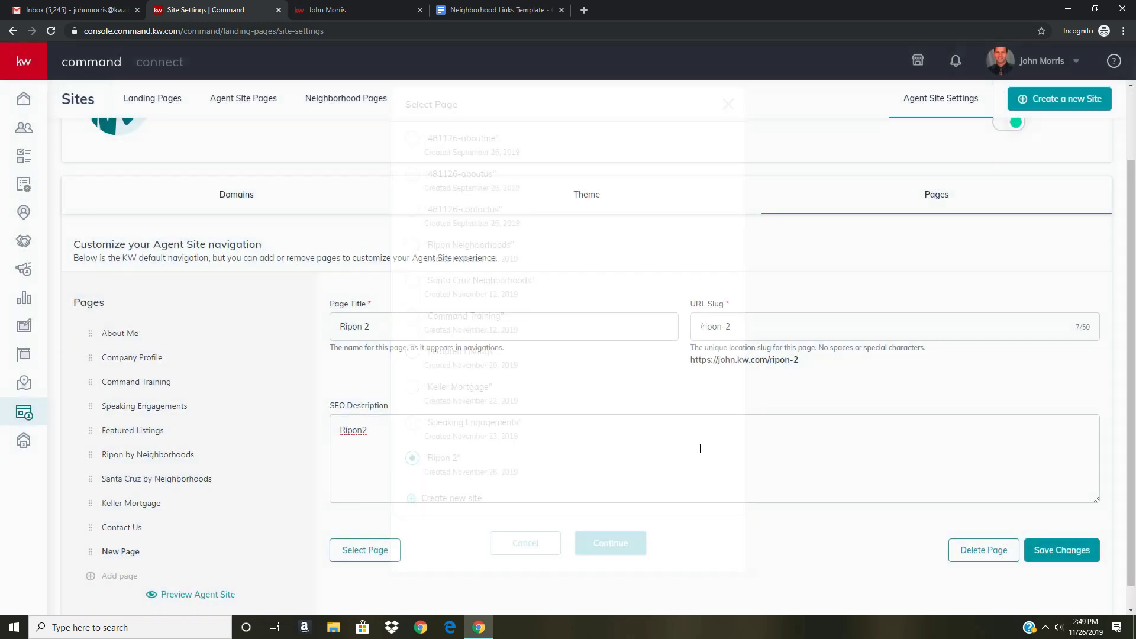
pyautogui.click(1069, 554)
pyautogui.click(1069, 554)
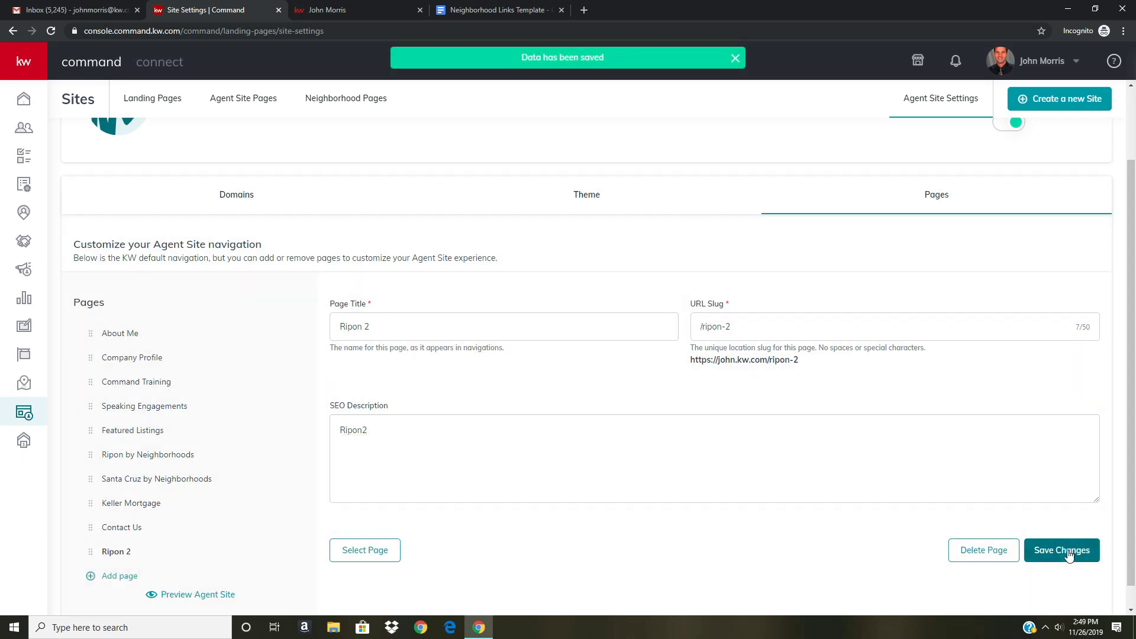
pyautogui.scroll(2, 1060, 533)
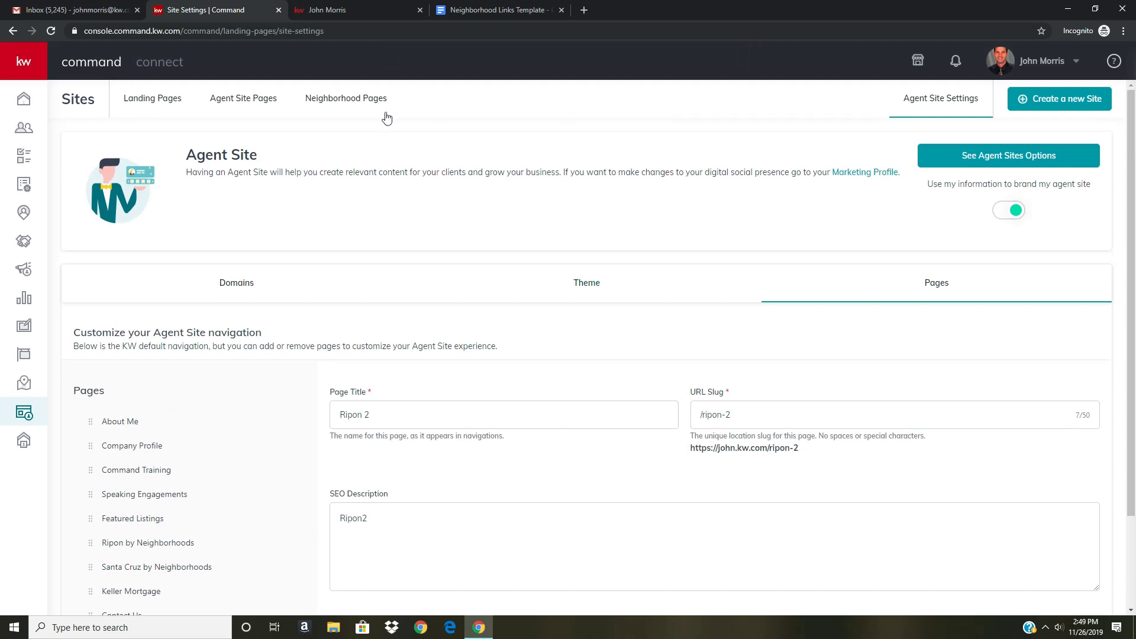
# Step: Open the Ripon 2 agent site page for editing and bring up its Company Profile widget configuration
pyautogui.click(253, 105)
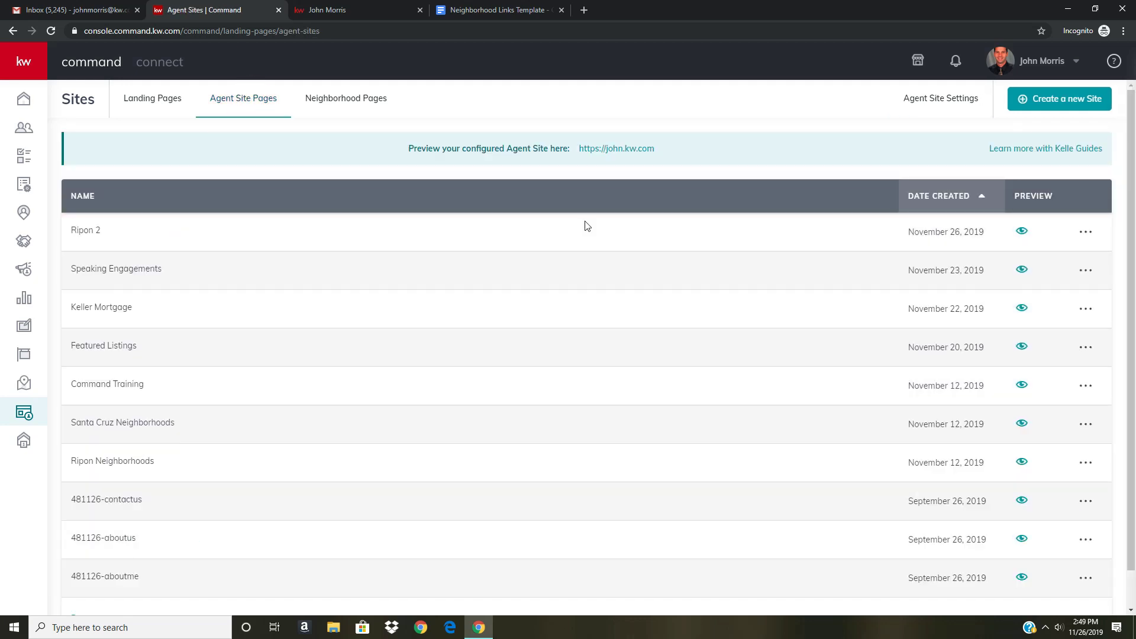
pyautogui.click(1079, 246)
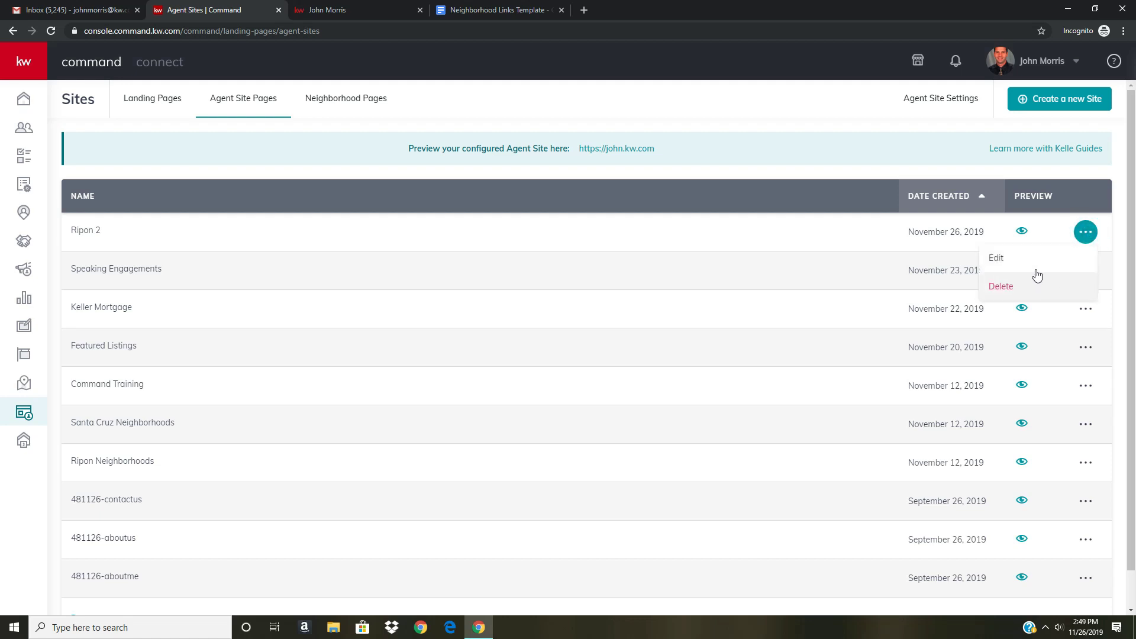
pyautogui.click(1031, 261)
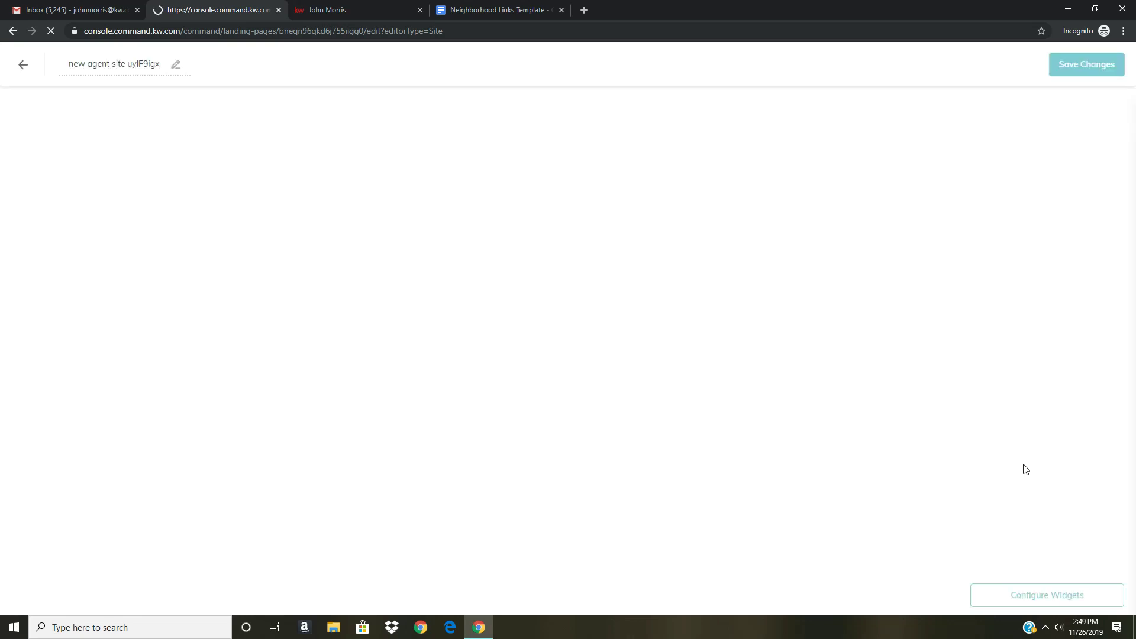
pyautogui.click(1034, 596)
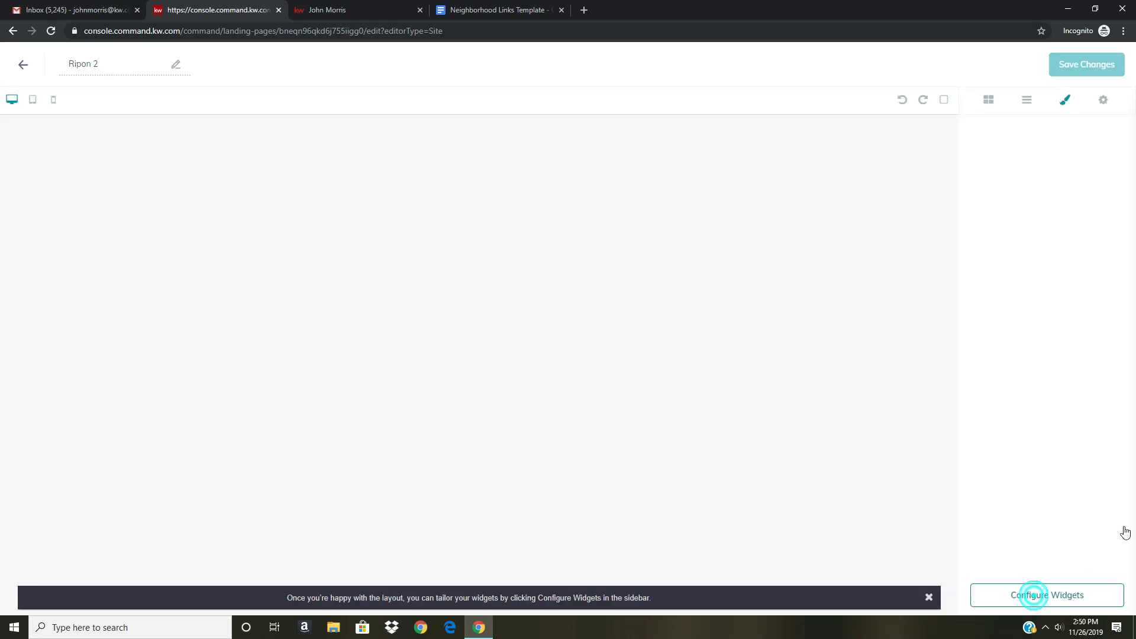
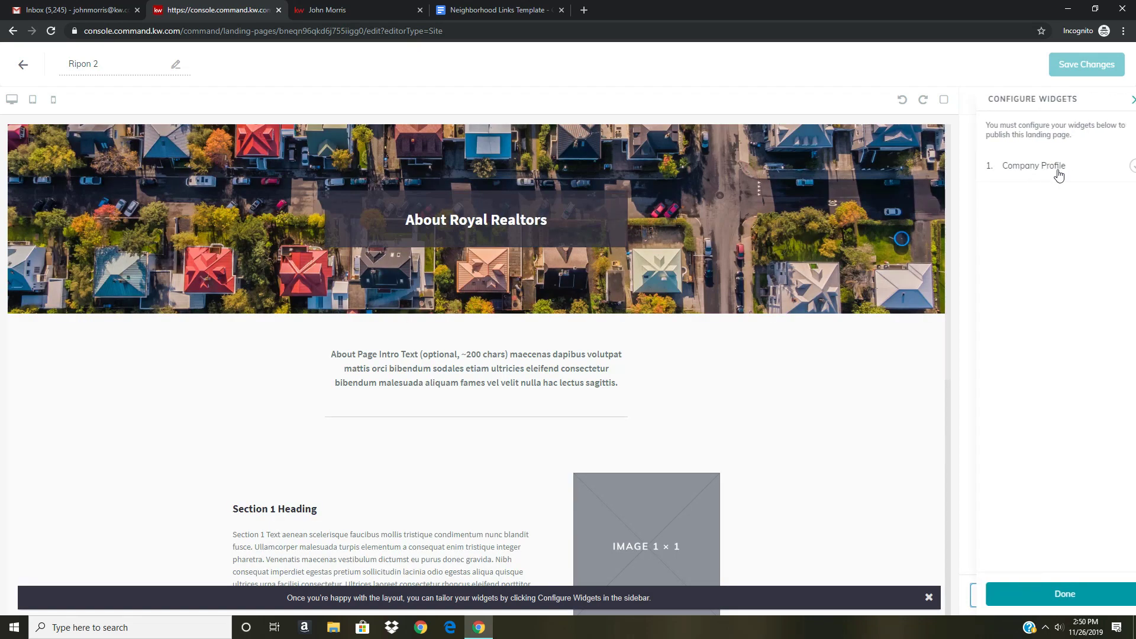
pyautogui.click(1053, 172)
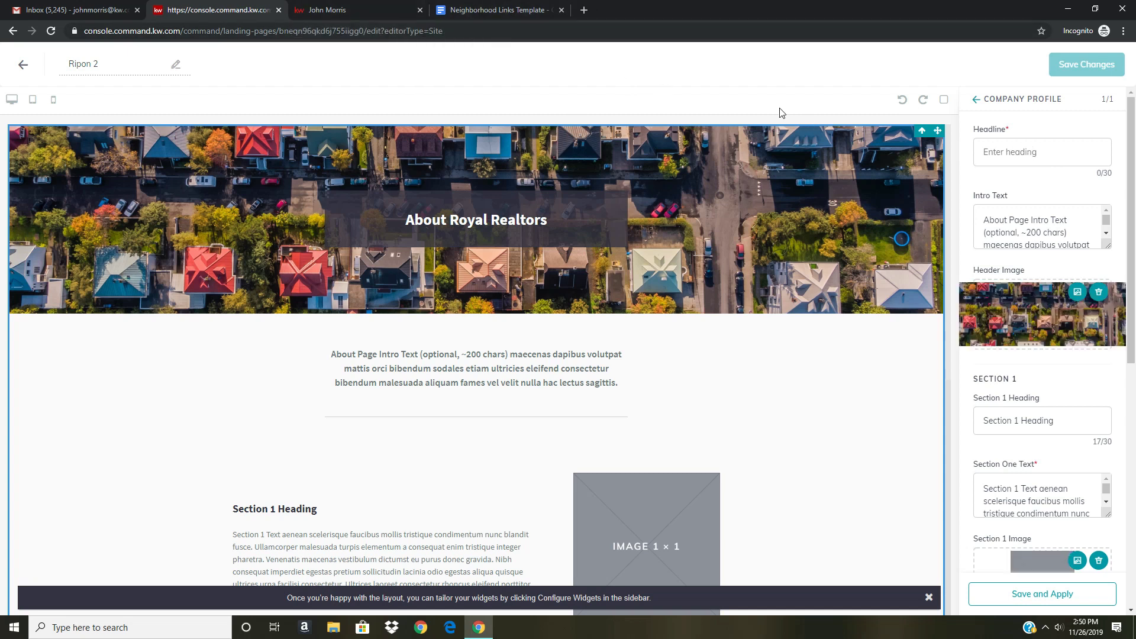
# Step: Check the Neighborhood Links Template in Google Docs and set the Company Profile widget's headline to Ripon 2
pyautogui.click(495, 10)
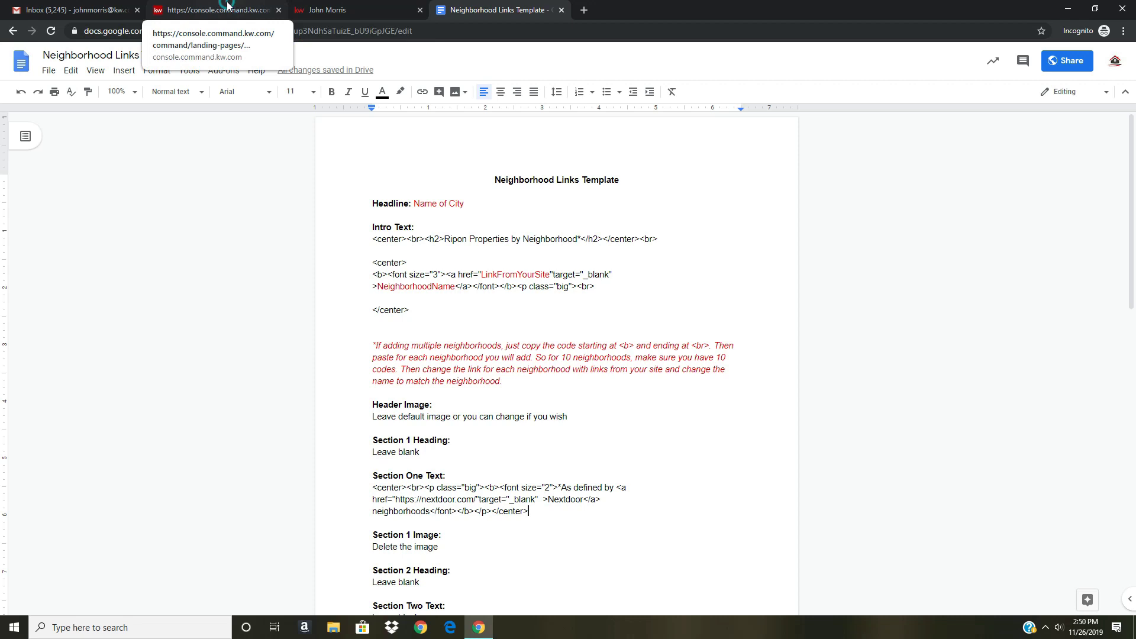
pyautogui.click(267, 9)
pyautogui.click(1027, 146)
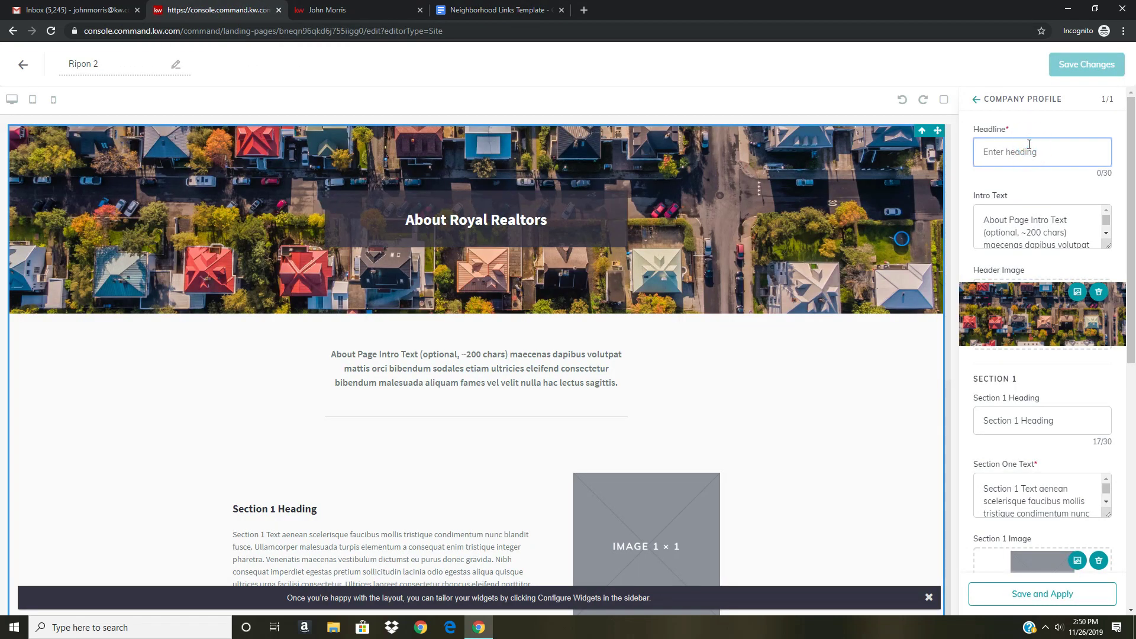
pyautogui.write('Ripon 2')
# Step: In the Neighborhood Links Template document, paste two copies of the <b>…<br> neighborhood link code below the original, before the closing </center> tag
pyautogui.click(473, 10)
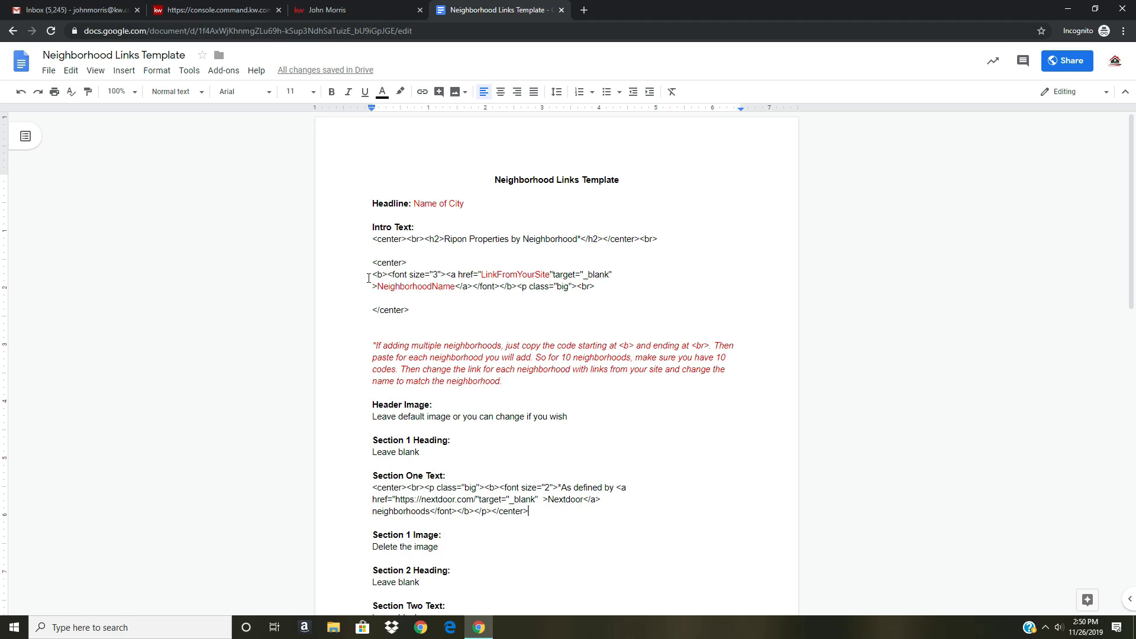
pyautogui.moveTo(371, 275); pyautogui.dragTo(566, 291)
pyautogui.hotkey('ctrl', 'c')
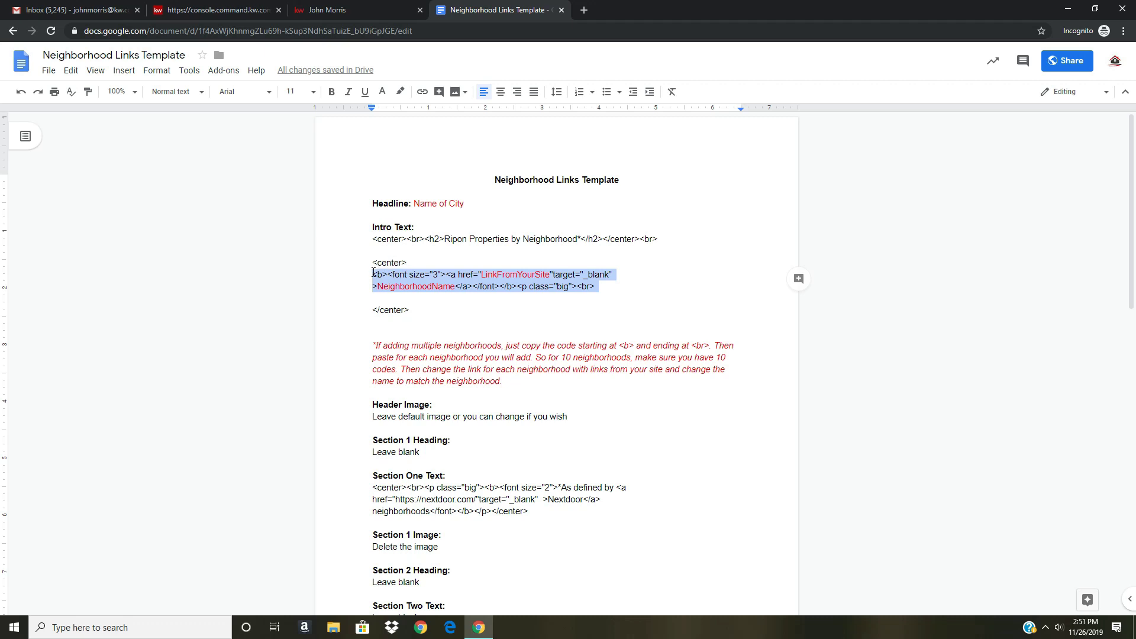
pyautogui.click(598, 289)
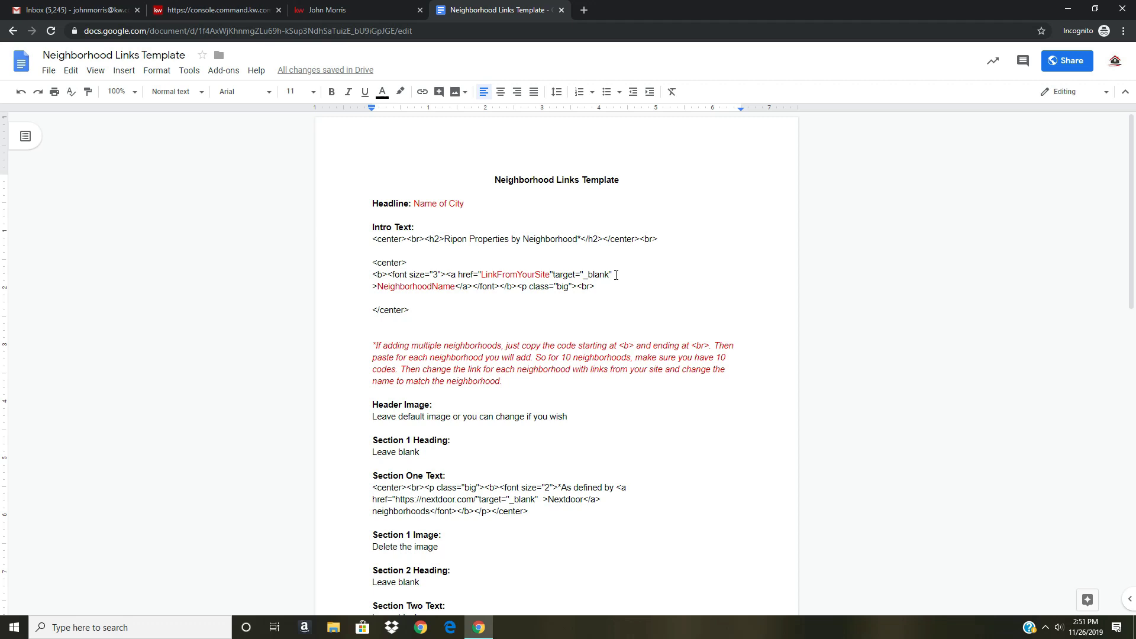
pyautogui.press('Return')
pyautogui.press('Return')
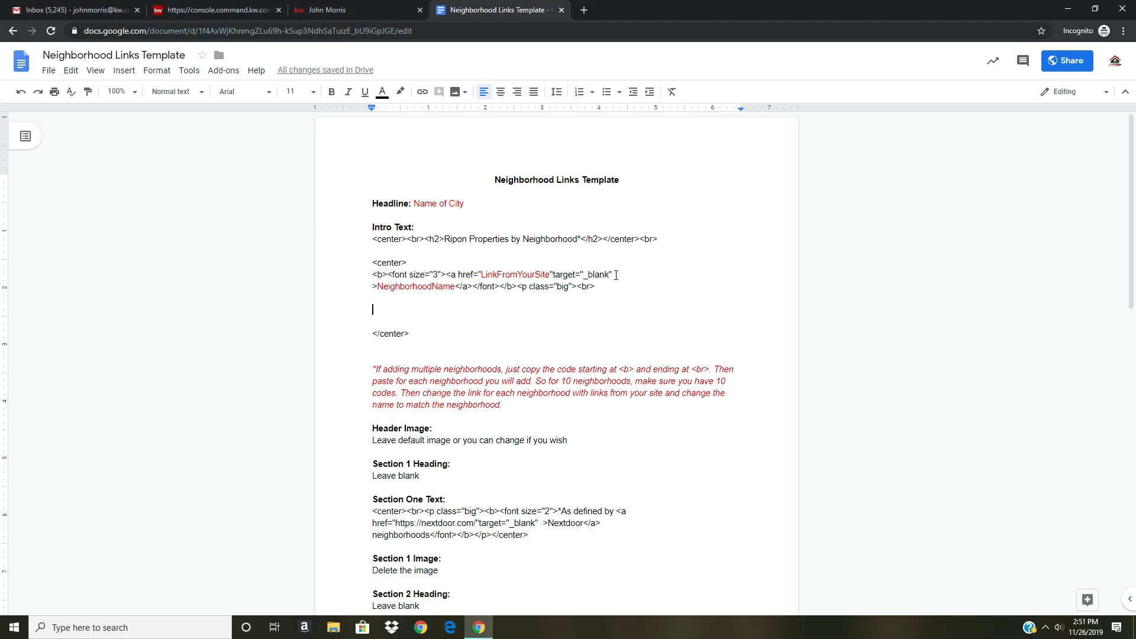
pyautogui.hotkey('ctrl', 'v')
pyautogui.press('Return')
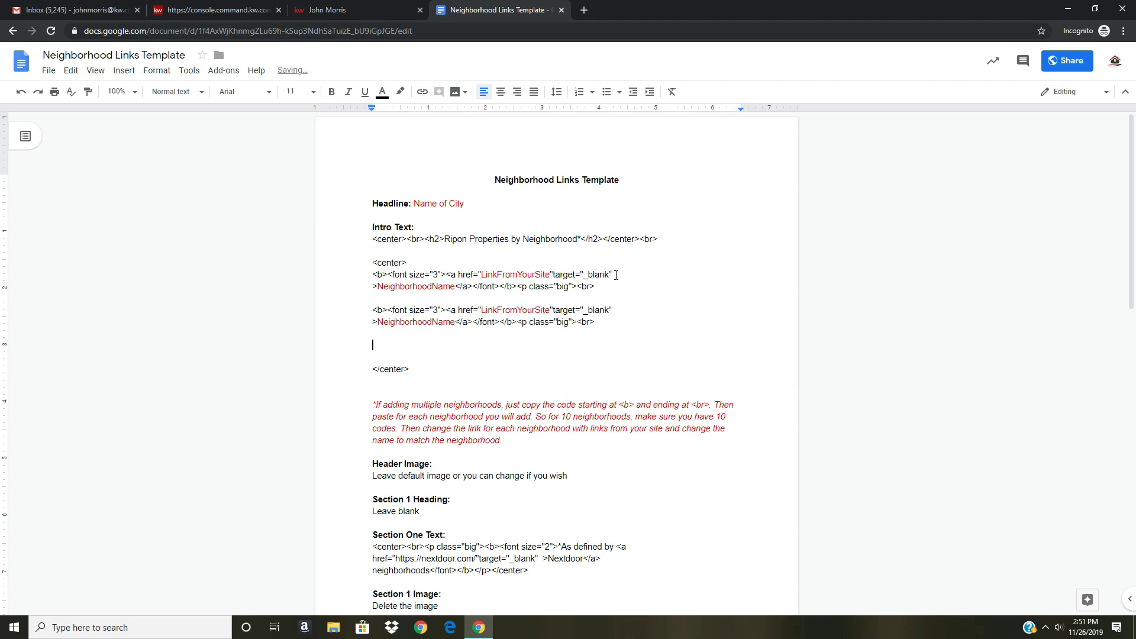
pyautogui.hotkey('ctrl', 'v')
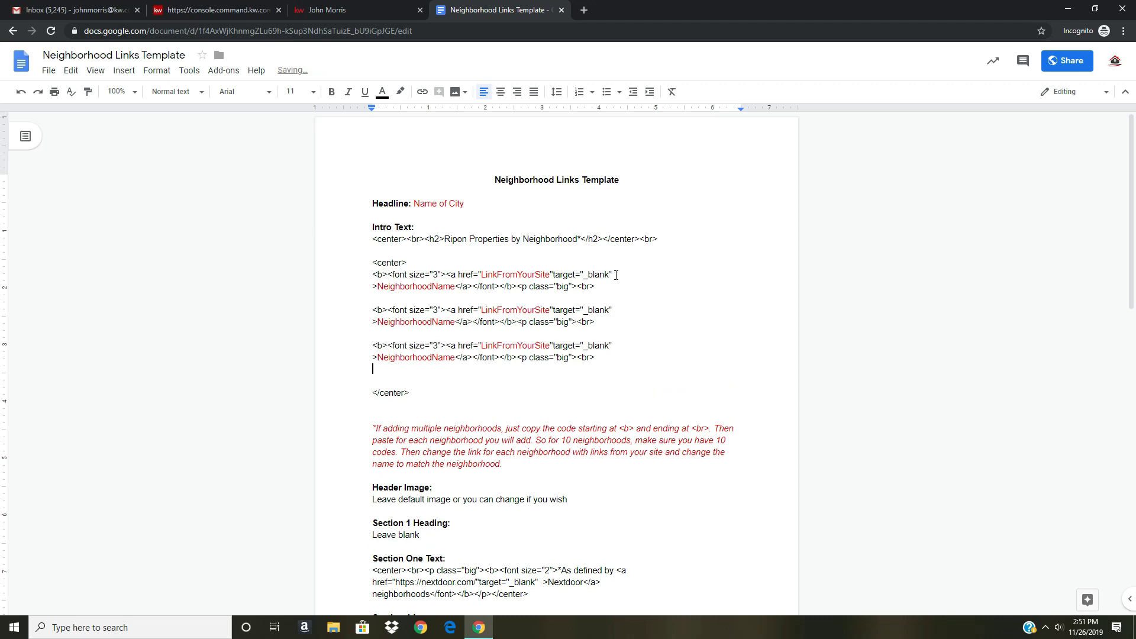
# Step: Search the agent site for Ripon, CA, open the Ripon West neighborhood and copy its page URL
pyautogui.click(367, 8)
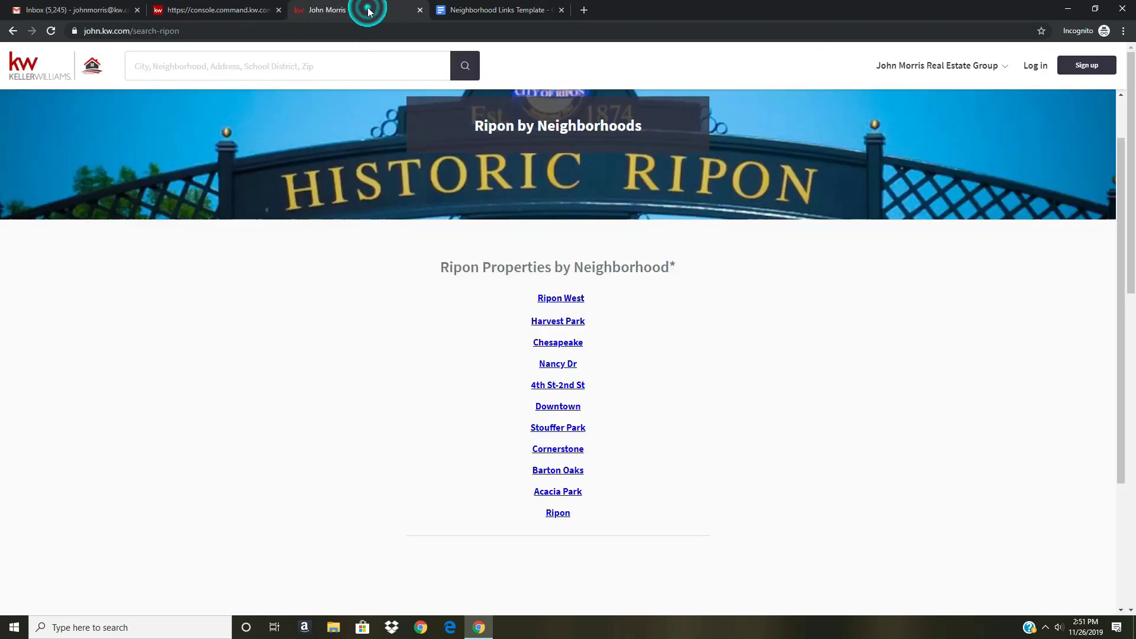
pyautogui.click(255, 63)
pyautogui.write('ripon')
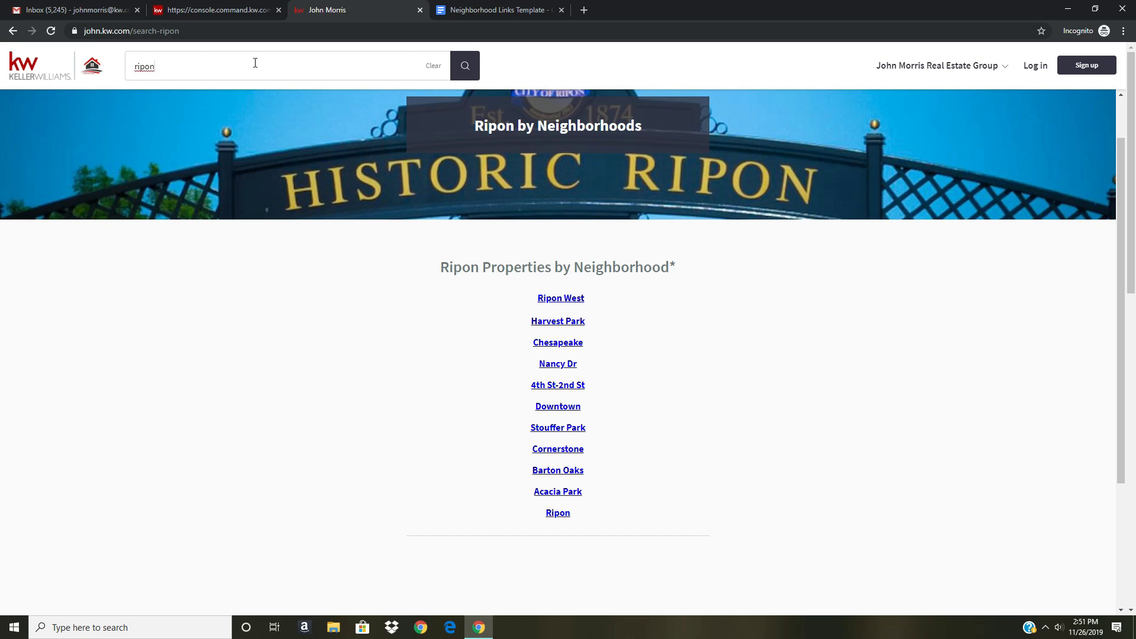
pyautogui.click(175, 149)
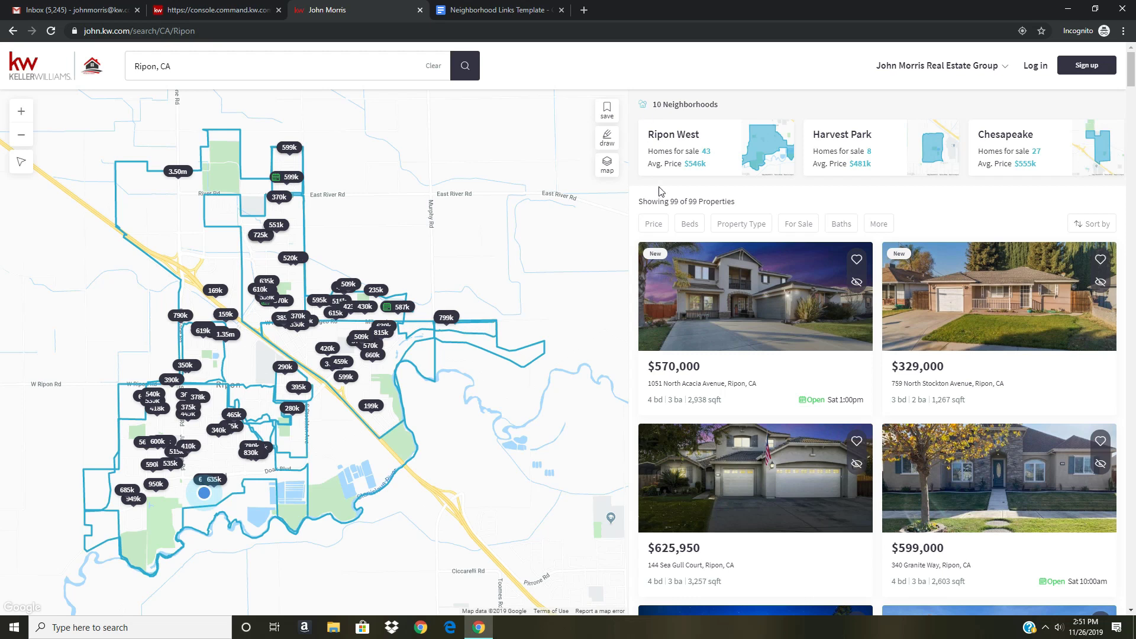
pyautogui.click(700, 135)
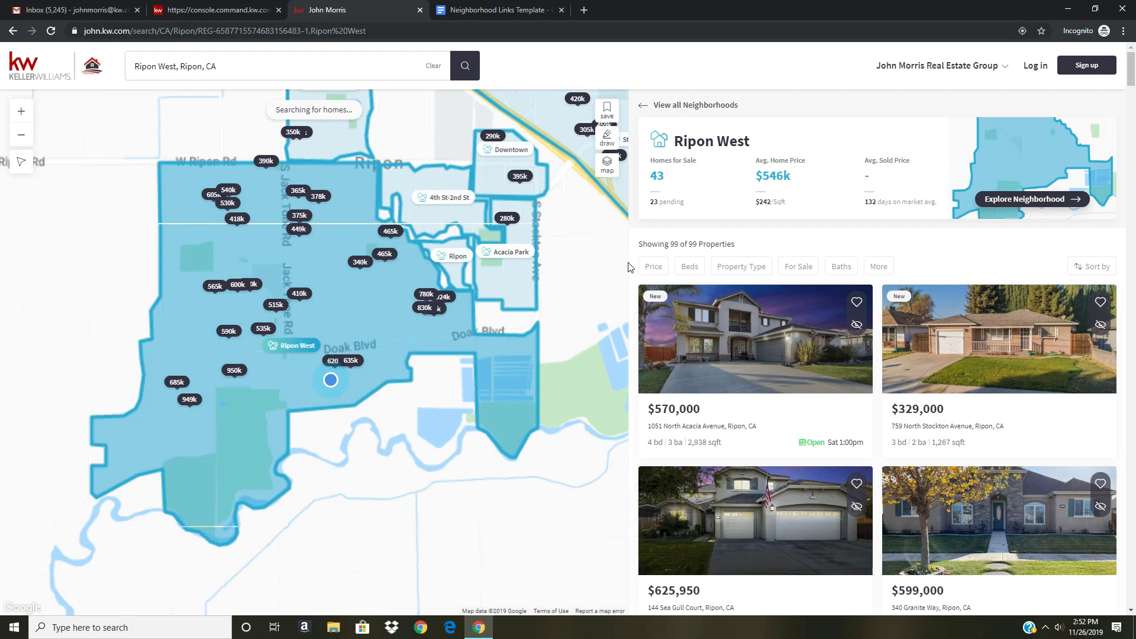
pyautogui.click(383, 30)
pyautogui.hotkey('ctrl', 'c')
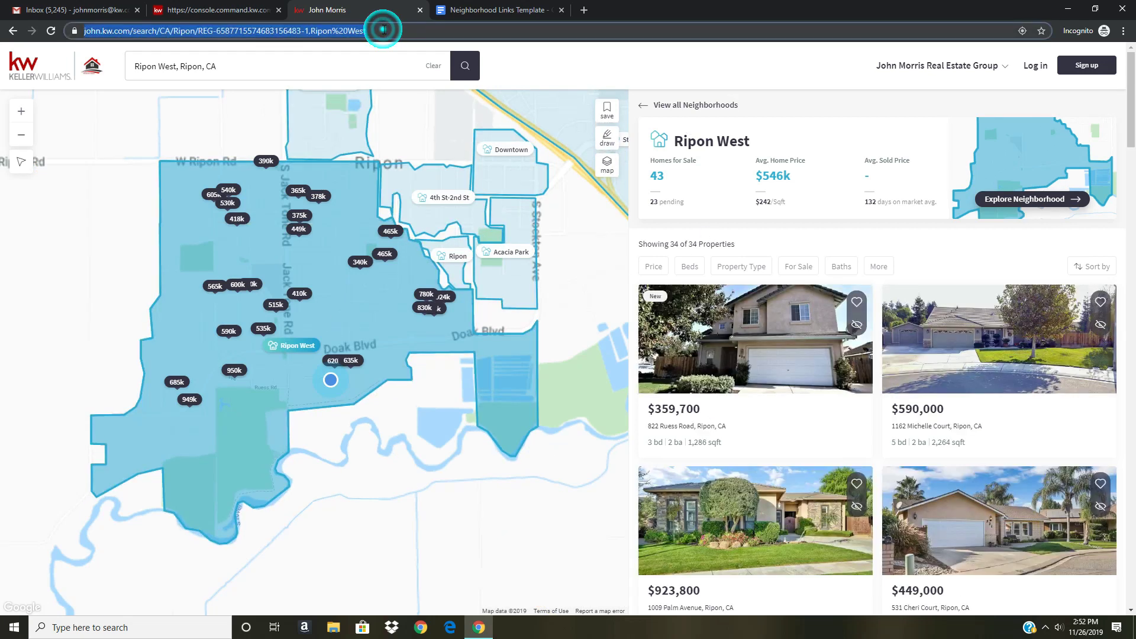
# Step: In the template's first link code, replace LinkFromYourSite with the copied Ripon West URL and NeighborhoodName with Ripon West
pyautogui.click(474, 12)
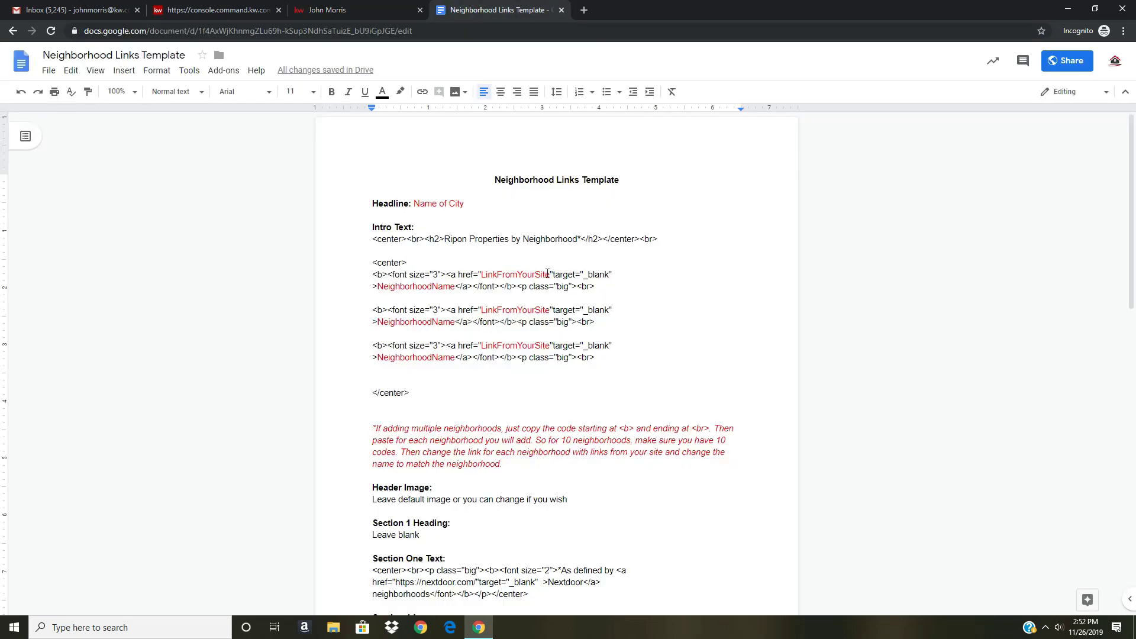
pyautogui.moveTo(549, 274); pyautogui.dragTo(488, 271)
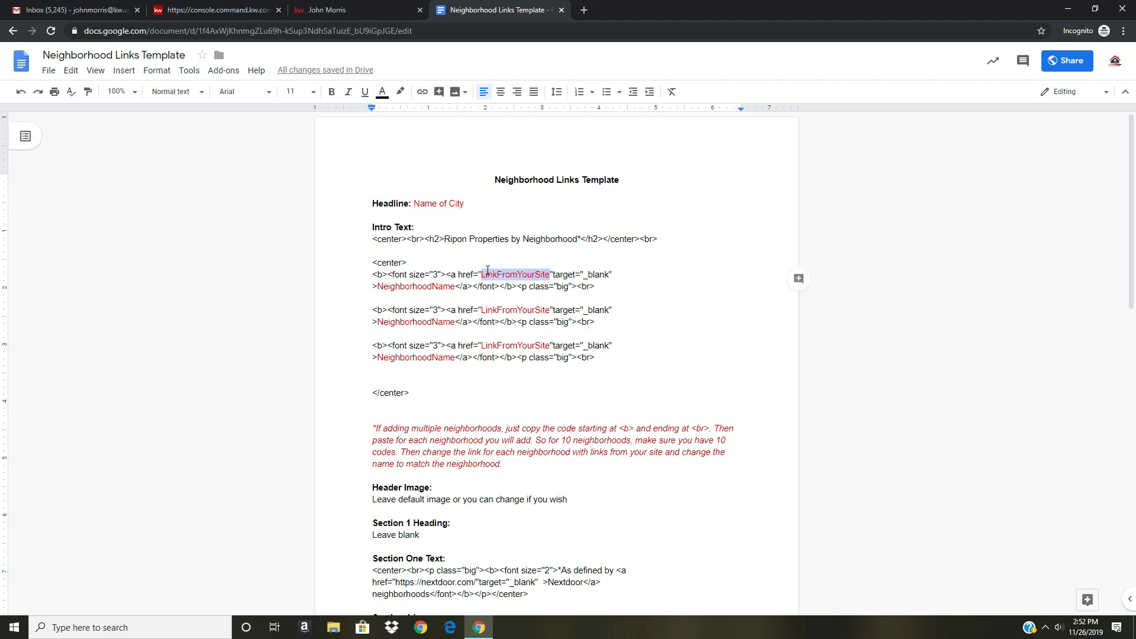
pyautogui.press('BackSpace')
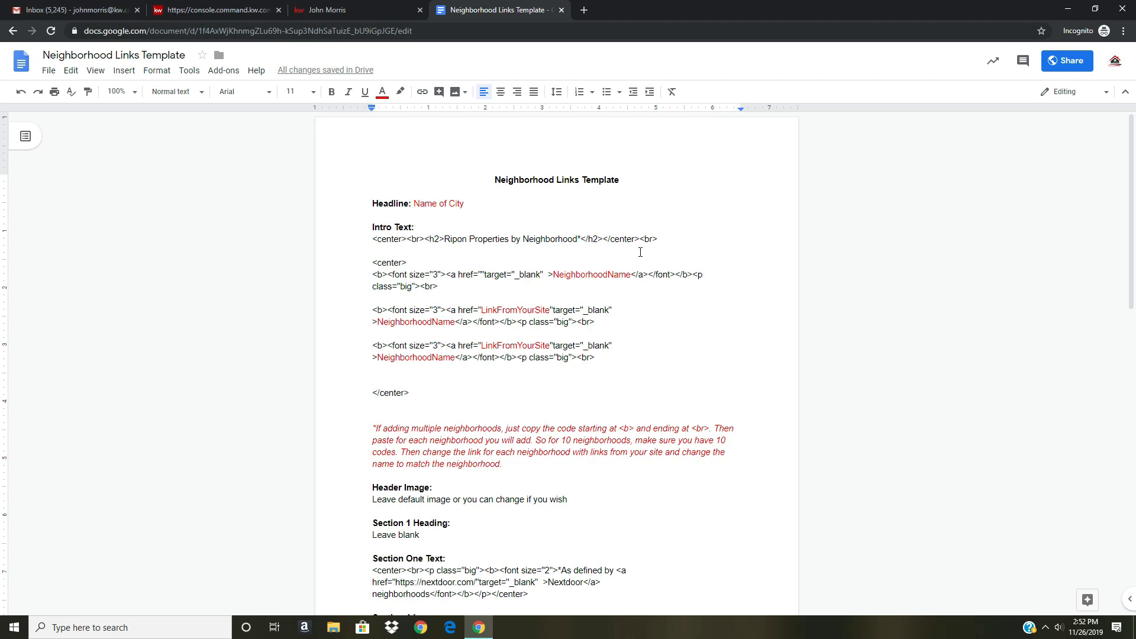
pyautogui.hotkey('ctrl', 'v')
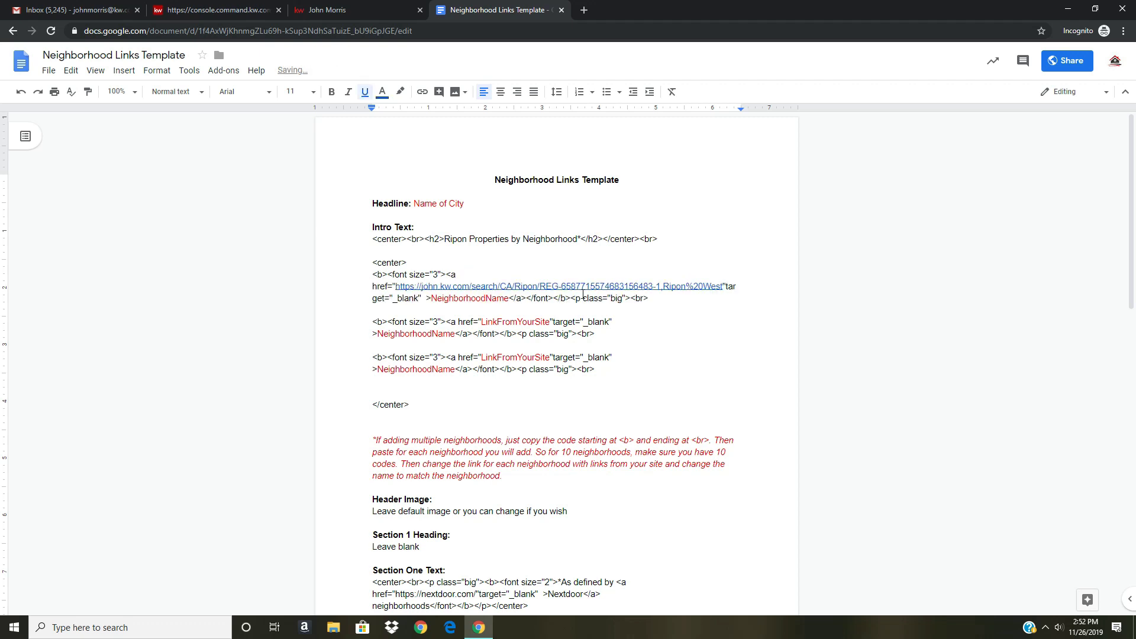
pyautogui.moveTo(509, 299); pyautogui.dragTo(434, 308)
pyautogui.doubleClick(468, 300)
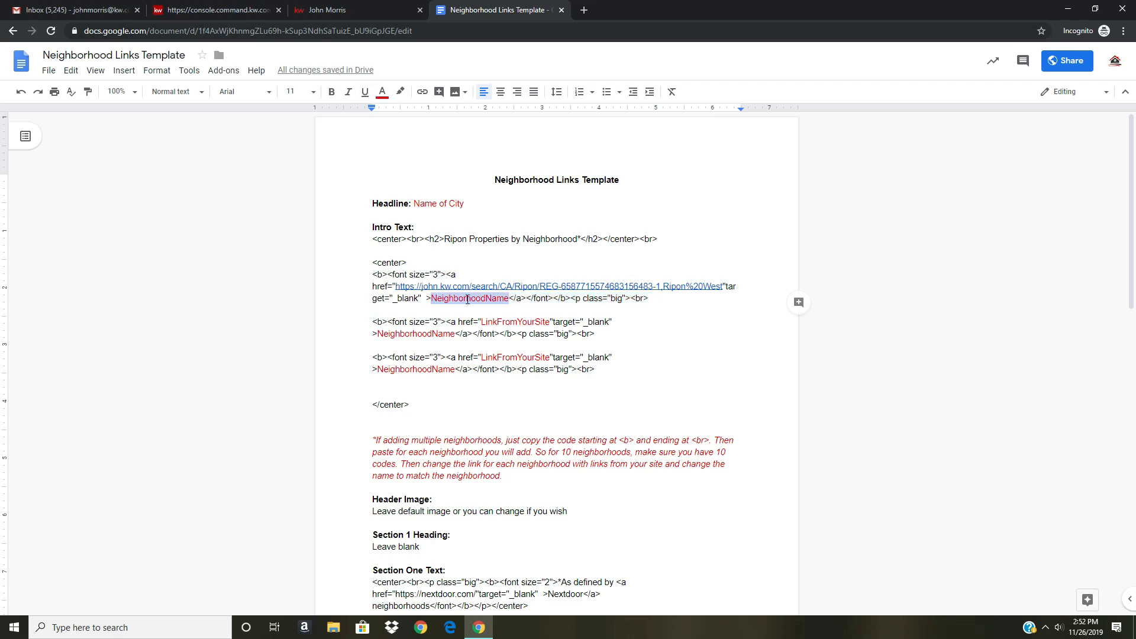
pyautogui.write('Ripon ')
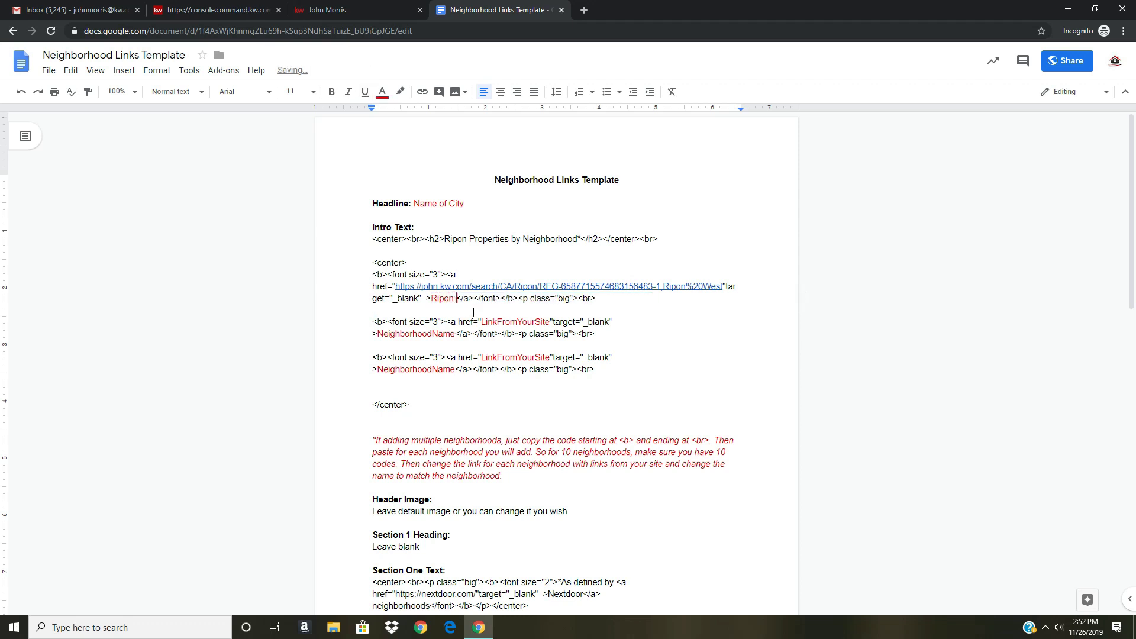
pyautogui.write('West')
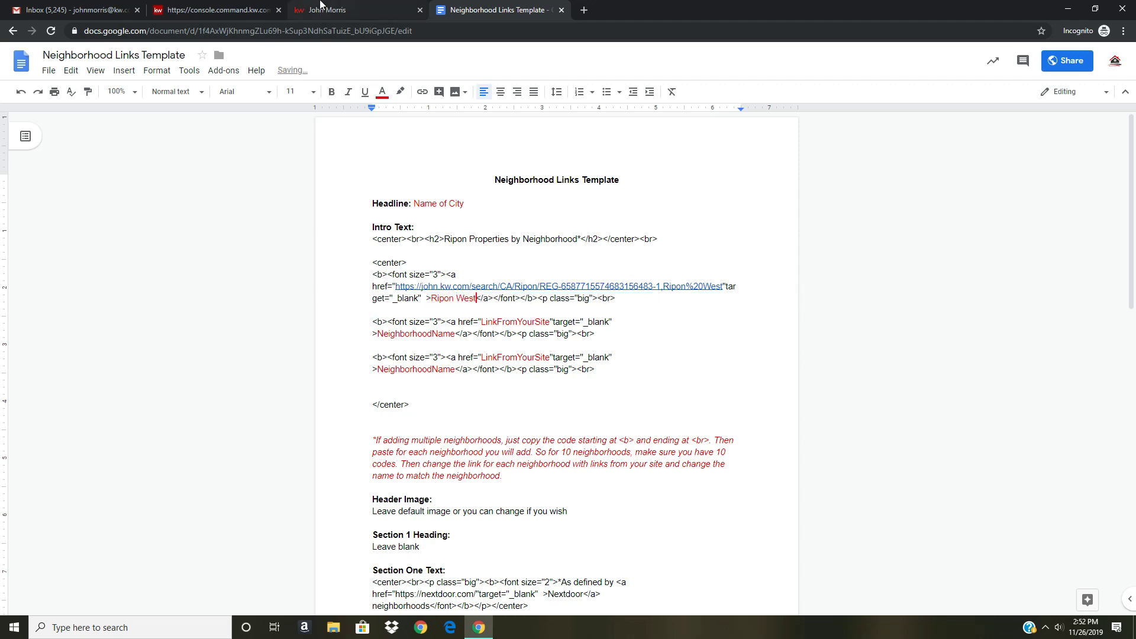
# Step: Return to the agent site's Ripon search results, open the Harvest Park neighborhood and copy its page URL
pyautogui.click(320, 7)
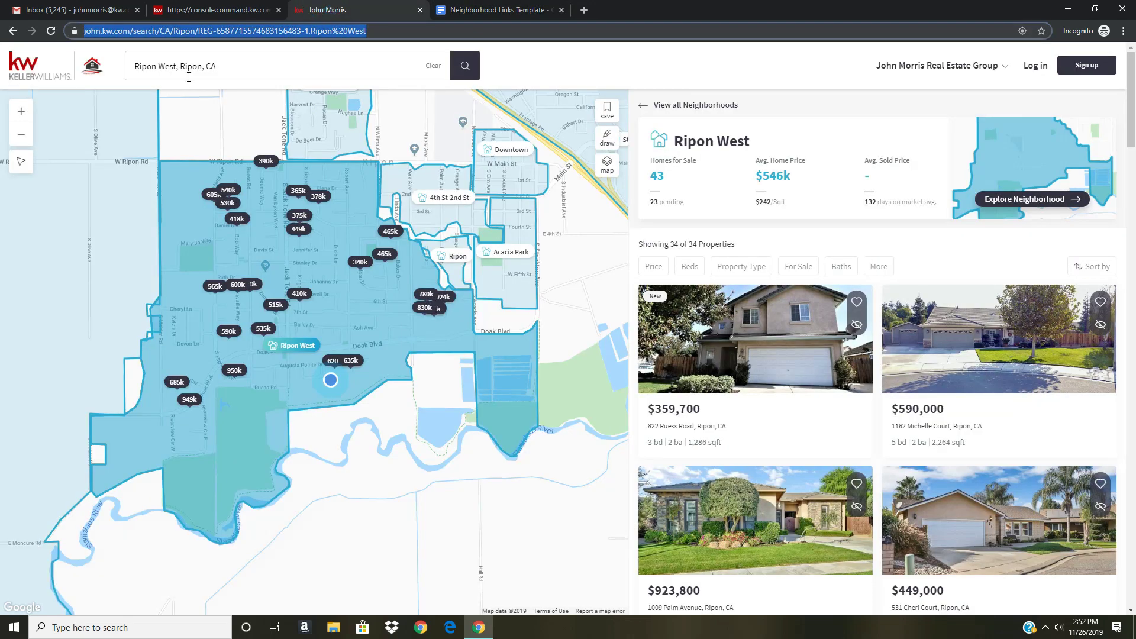
pyautogui.click(12, 31)
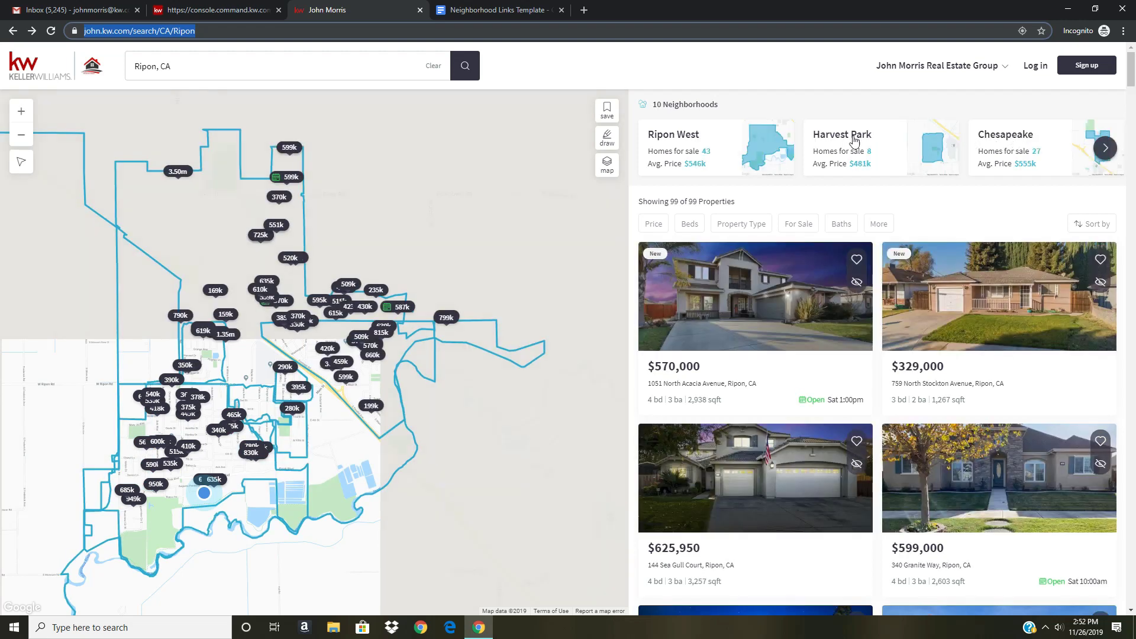
pyautogui.click(840, 141)
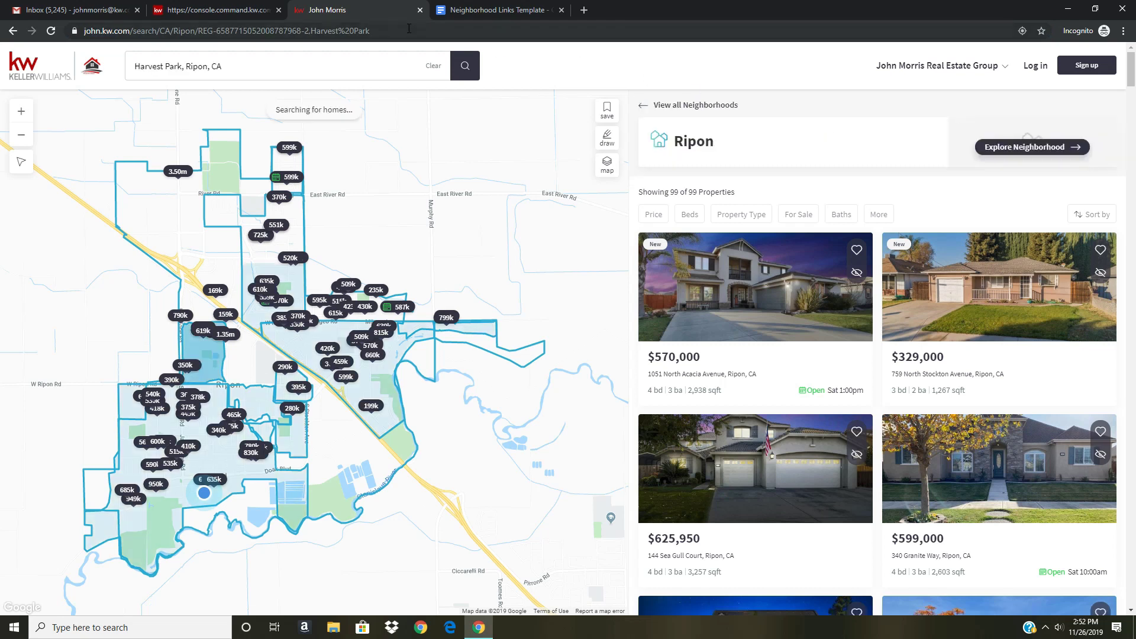
pyautogui.click(407, 31)
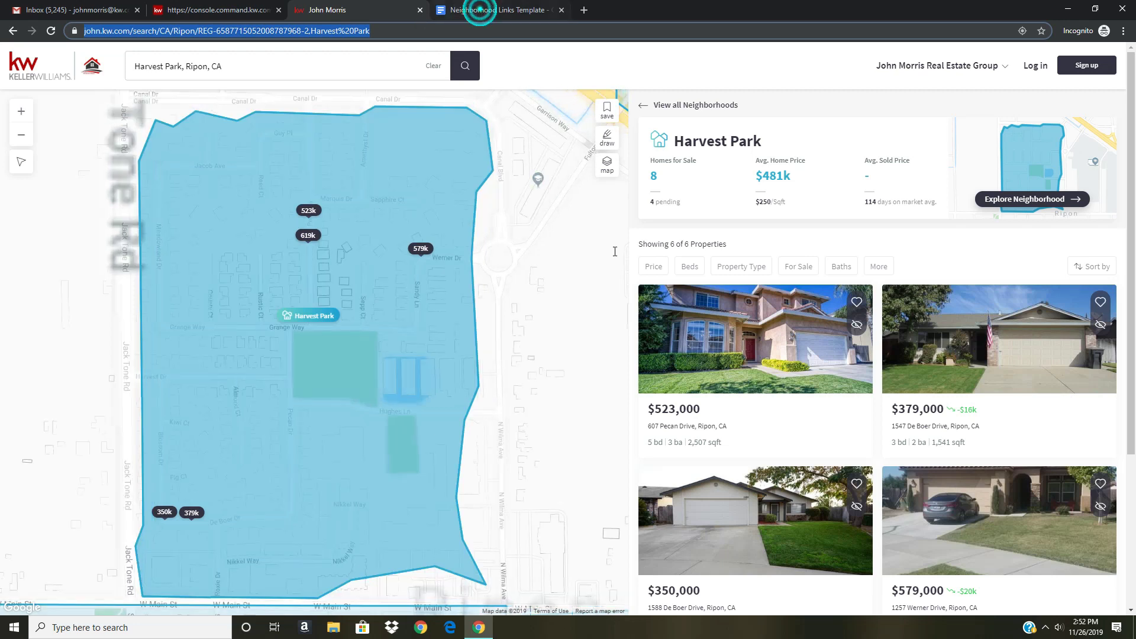
# Step: In the template's second link code, replace LinkFromYourSite with the copied Harvest Park URL and NeighborhoodName with Harvest Park
pyautogui.click(480, 12)
pyautogui.moveTo(549, 321); pyautogui.dragTo(482, 319)
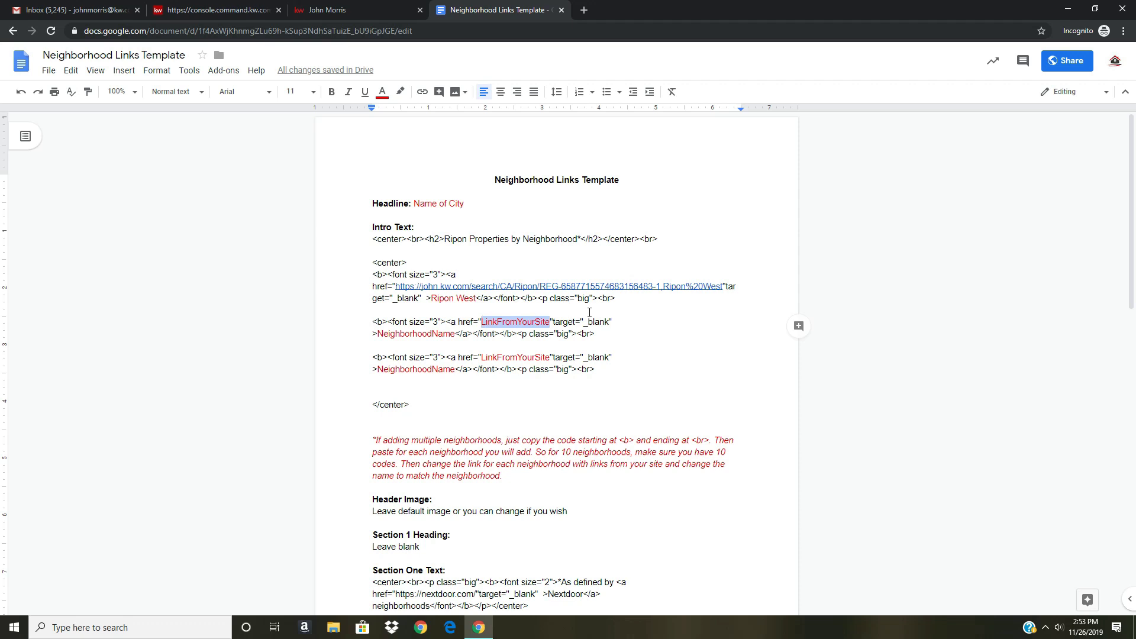
pyautogui.hotkey('ctrl', 'v')
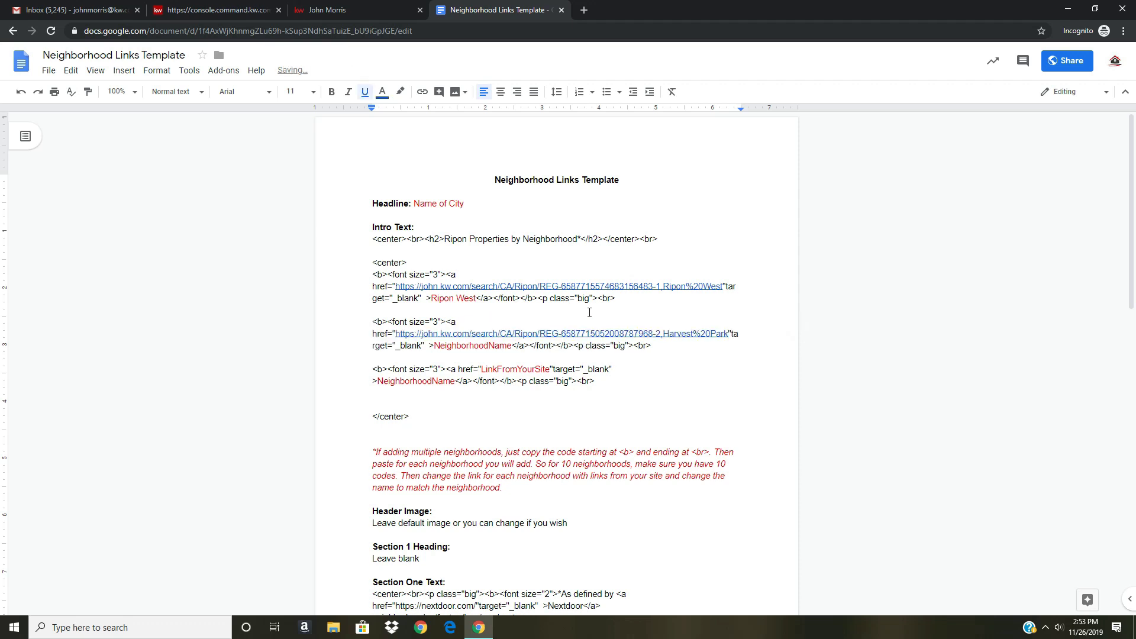
pyautogui.click(512, 345)
pyautogui.moveTo(512, 345); pyautogui.dragTo(436, 344)
pyautogui.write('Harves')
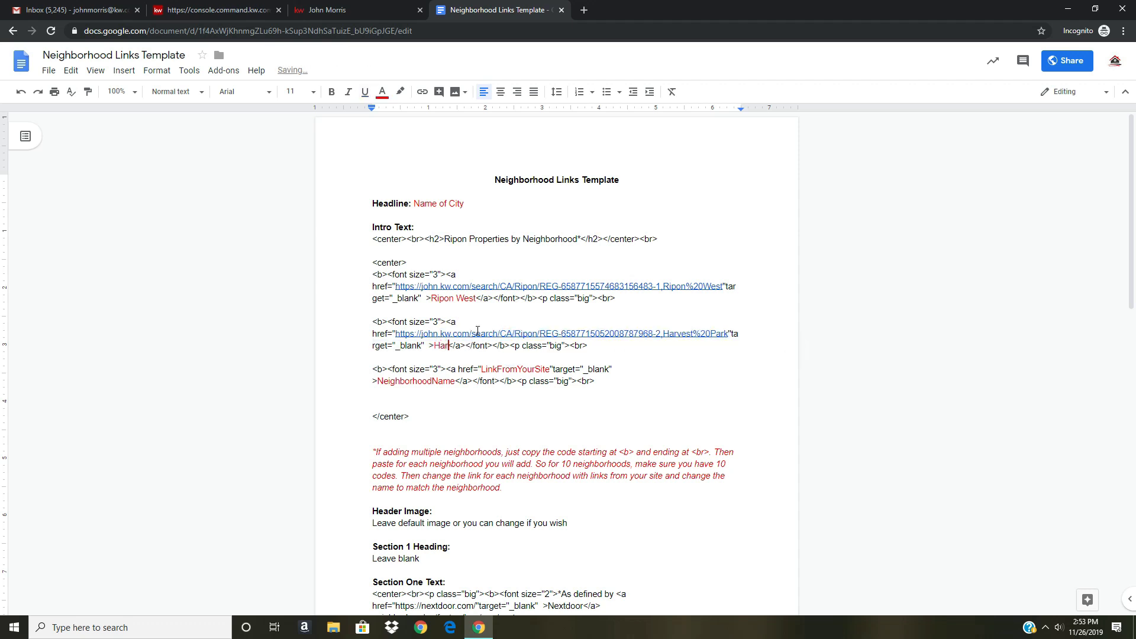
pyautogui.write('t Park')
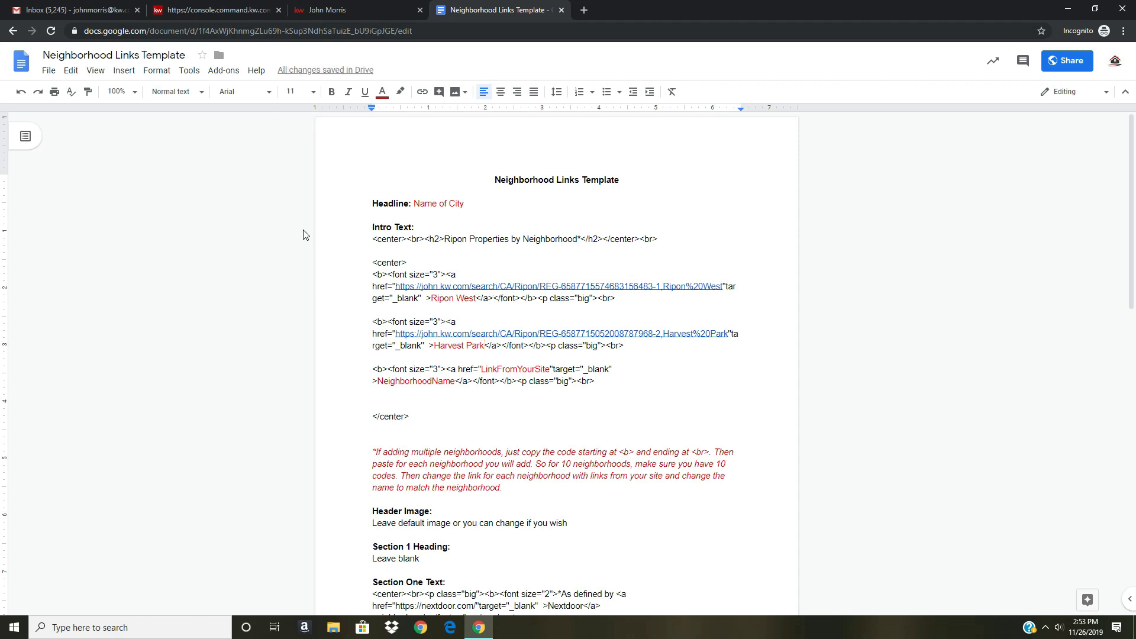
# Step: Return to the agent site's Ripon search results, open the Chesapeake neighborhood and copy its page URL
pyautogui.click(313, 11)
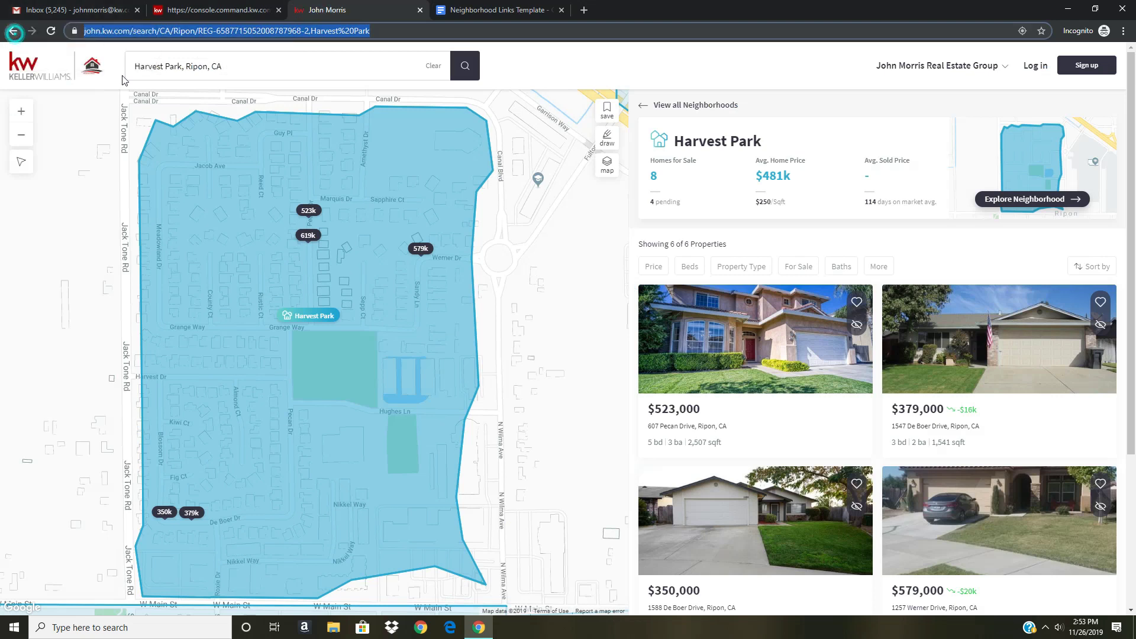
pyautogui.click(13, 30)
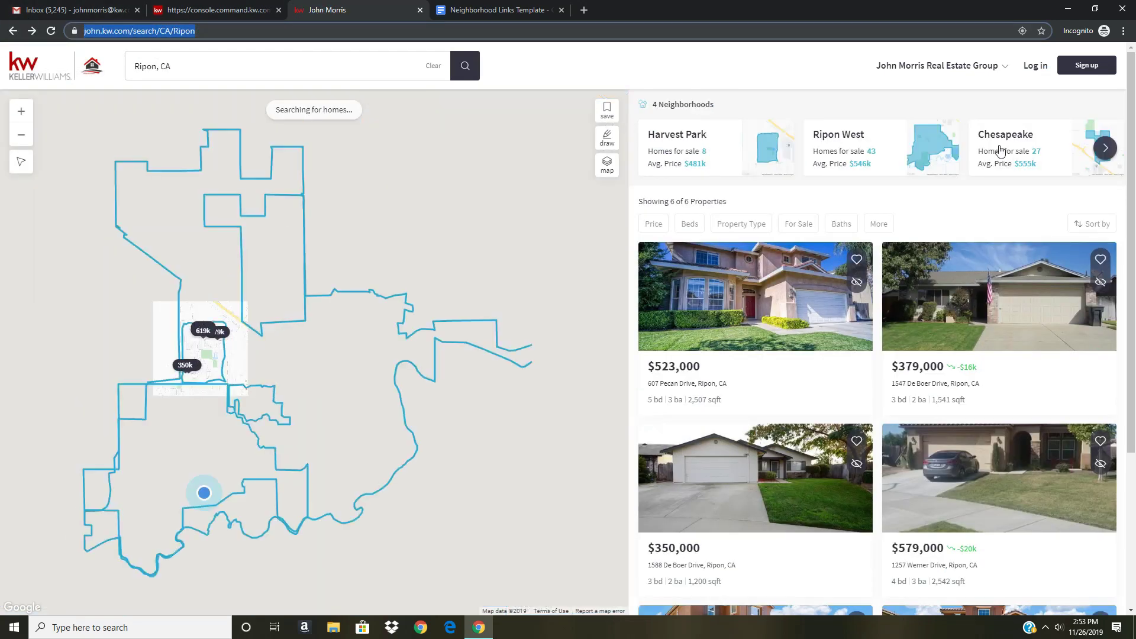
pyautogui.click(1000, 149)
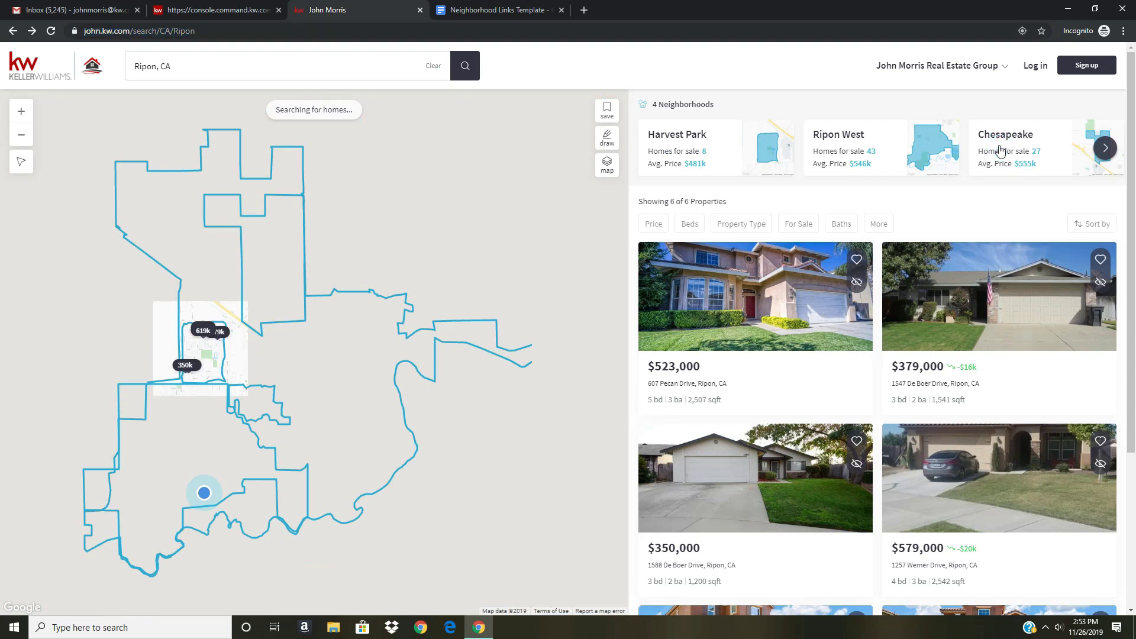
pyautogui.click(373, 29)
pyautogui.hotkey('ctrl', 'c')
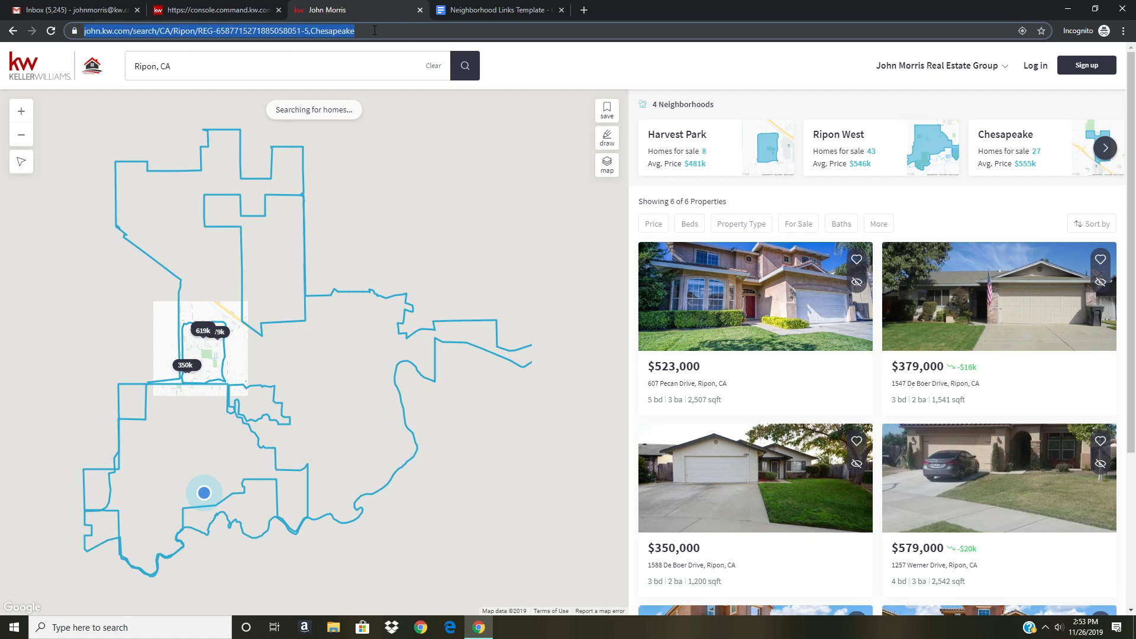
# Step: In the template's third link code, replace LinkFromYourSite with the copied Chesapeake URL and NeighborhoodName with Chesapeake
pyautogui.click(487, 10)
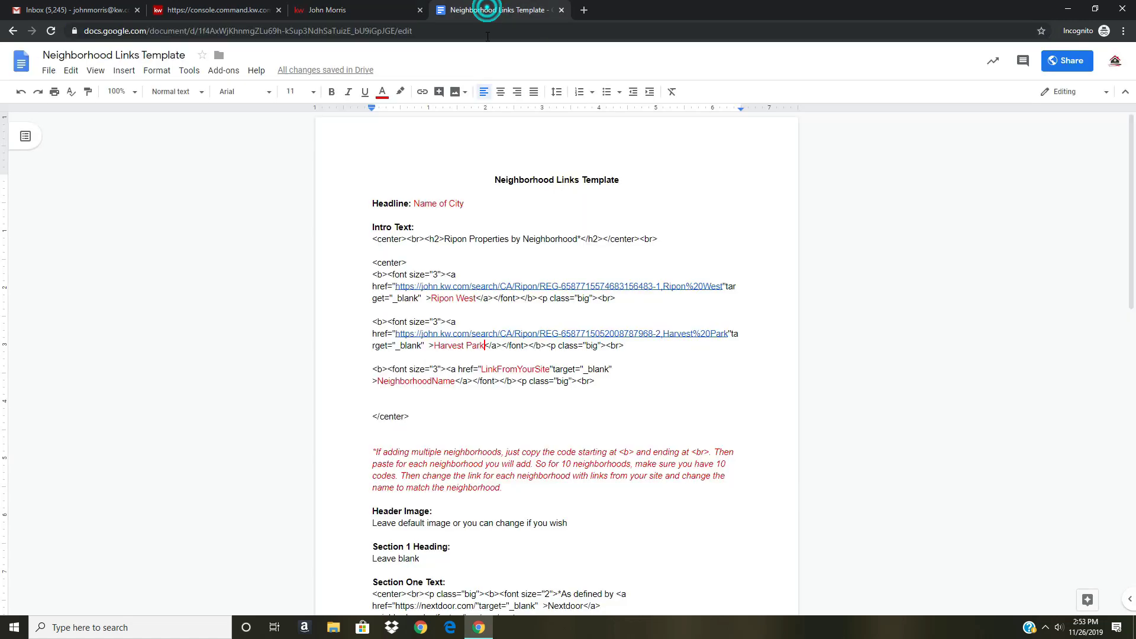
pyautogui.click(549, 368)
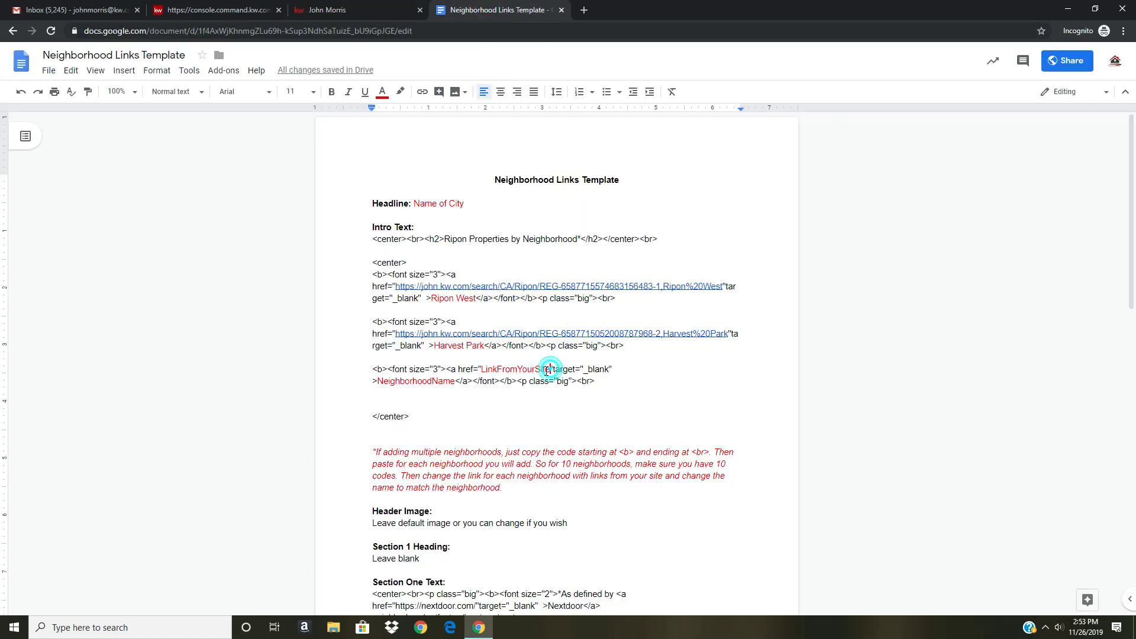
pyautogui.moveTo(549, 369); pyautogui.dragTo(477, 365)
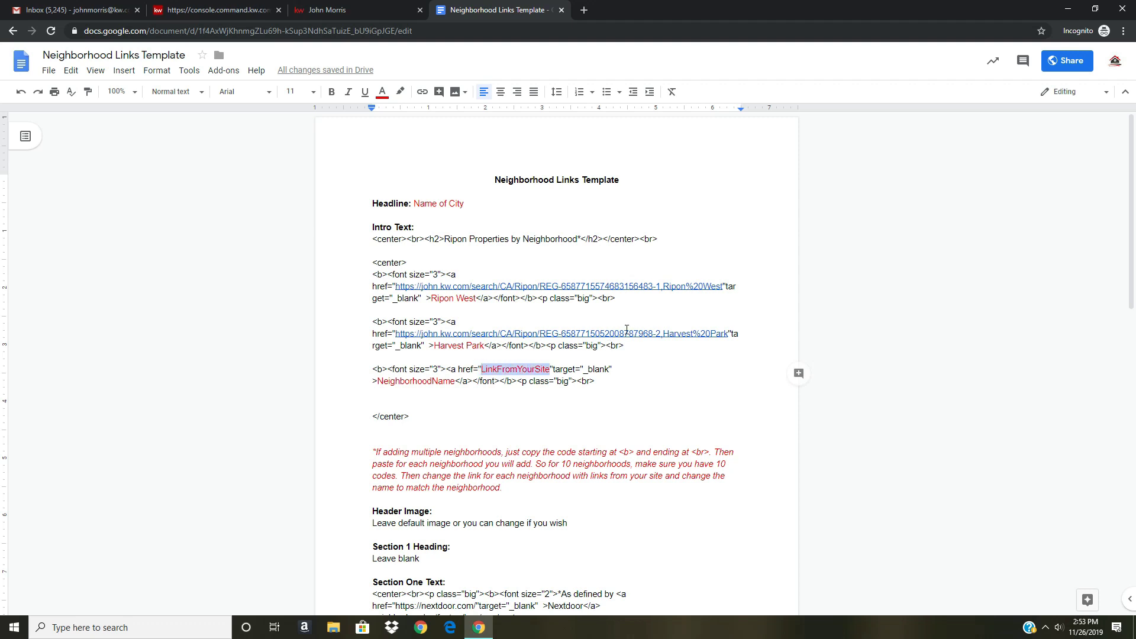
pyautogui.hotkey('ctrl', 'v')
pyautogui.moveTo(498, 394); pyautogui.dragTo(419, 394)
pyautogui.write('Che')
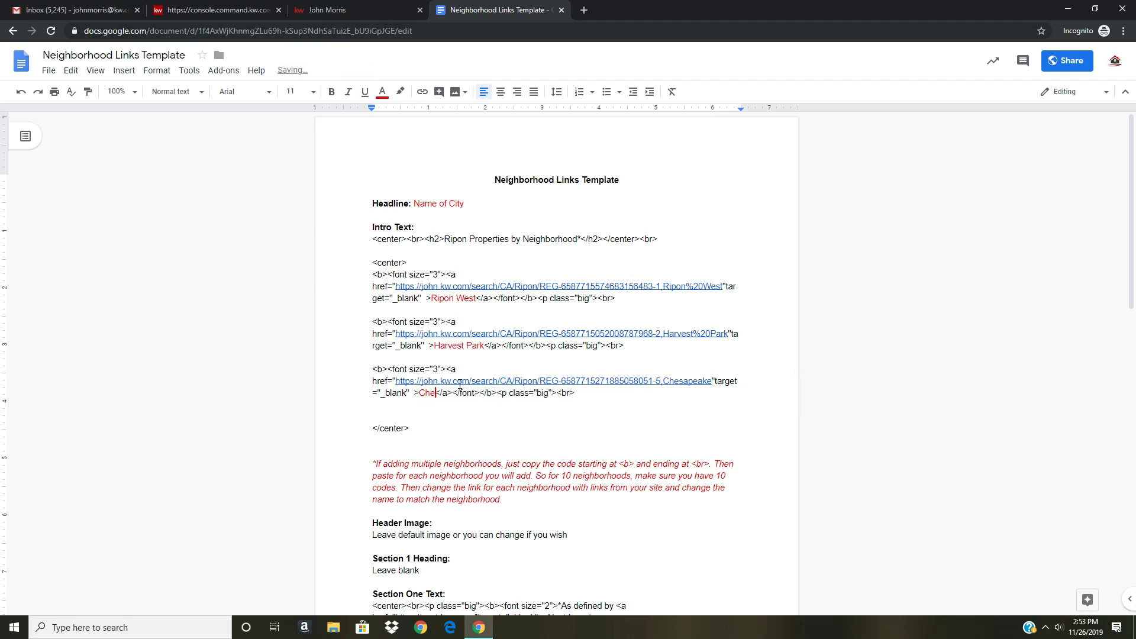
pyautogui.write('sapeake')
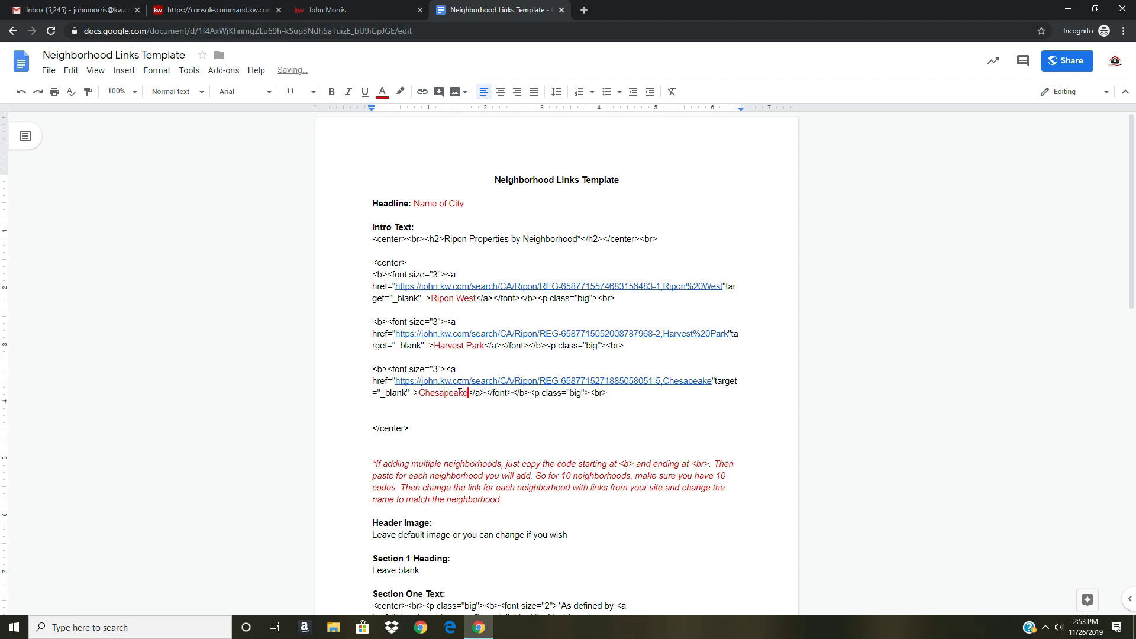
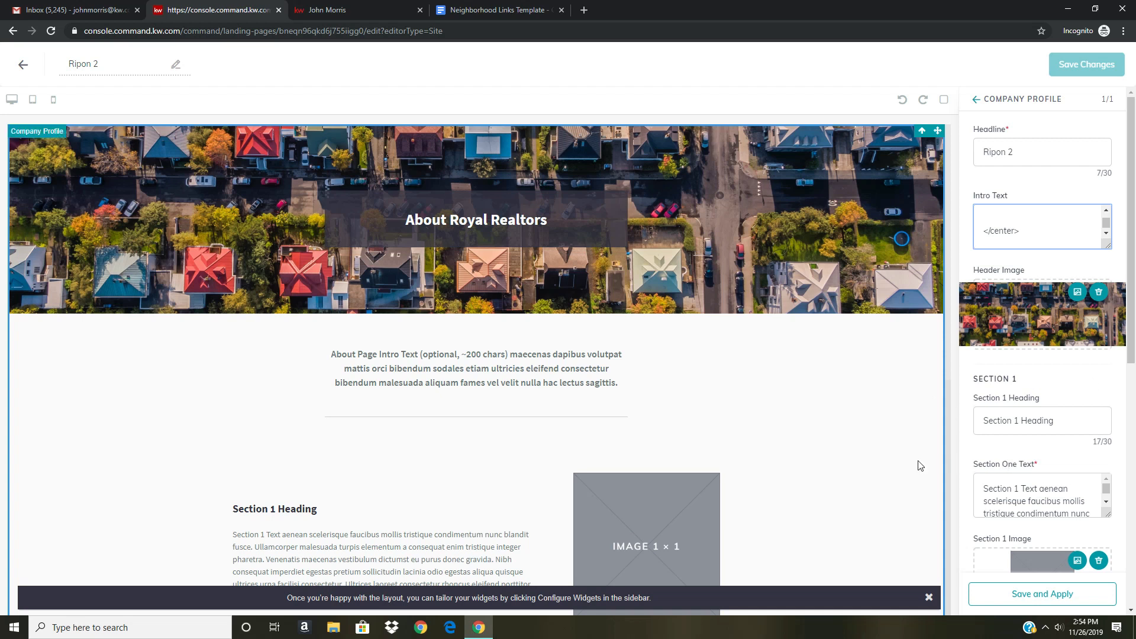
# Step: Copy the template's Section One Text code and use it to replace the placeholder Section One Text of the Ripon 2 page
pyautogui.click(488, 10)
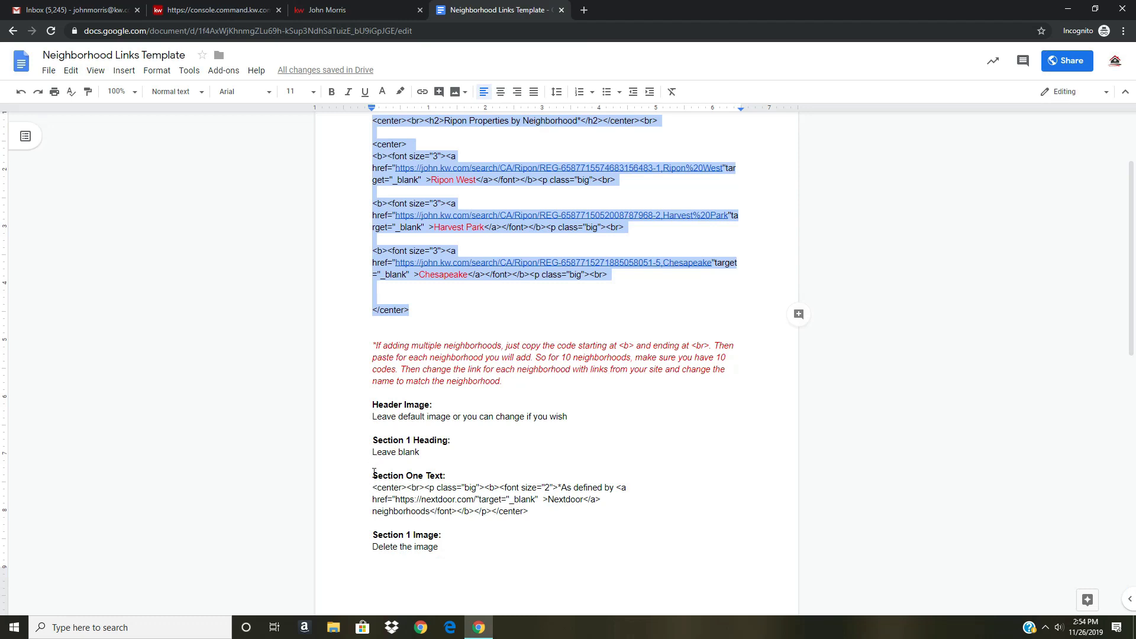
pyautogui.moveTo(374, 490); pyautogui.dragTo(535, 513)
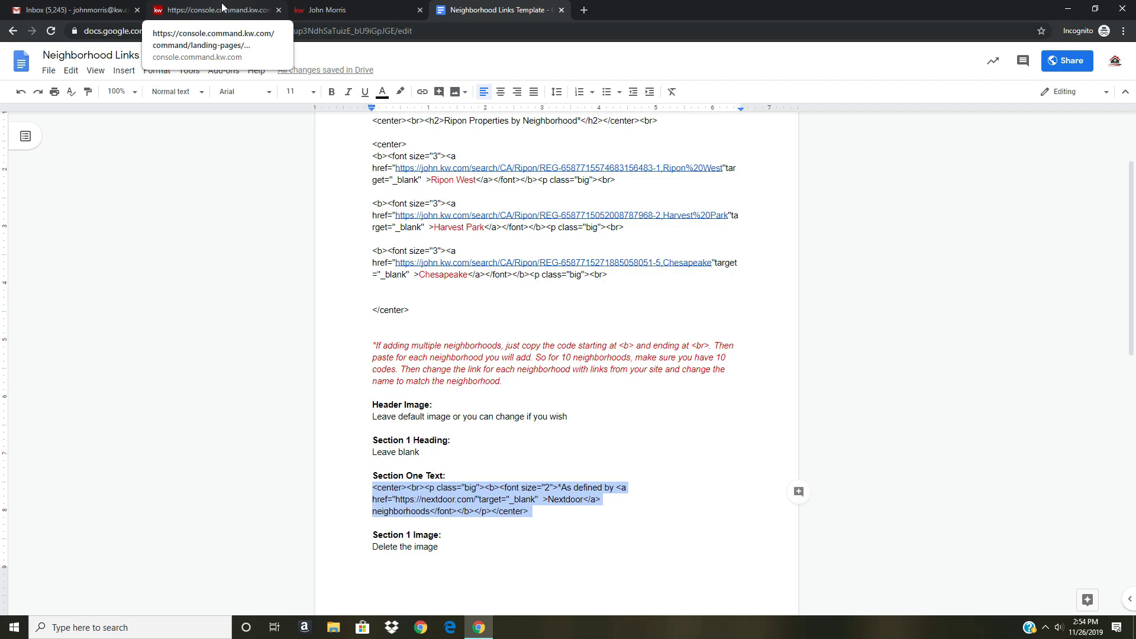
pyautogui.click(222, 7)
pyautogui.click(983, 491)
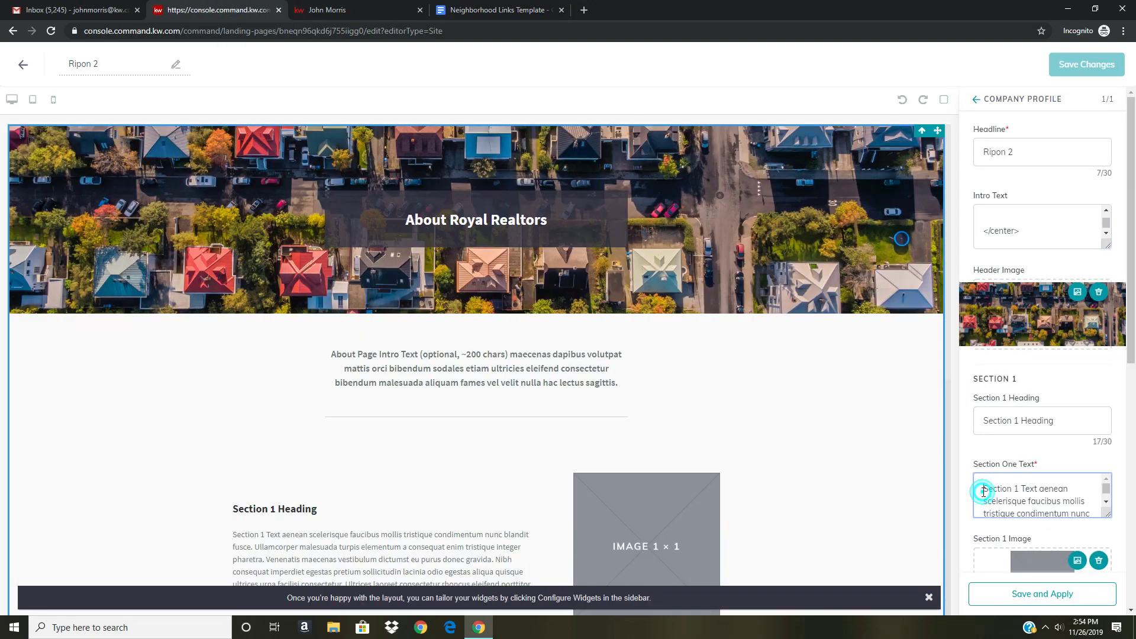
pyautogui.hotkey('ctrl', 'a')
pyautogui.press('BackSpace')
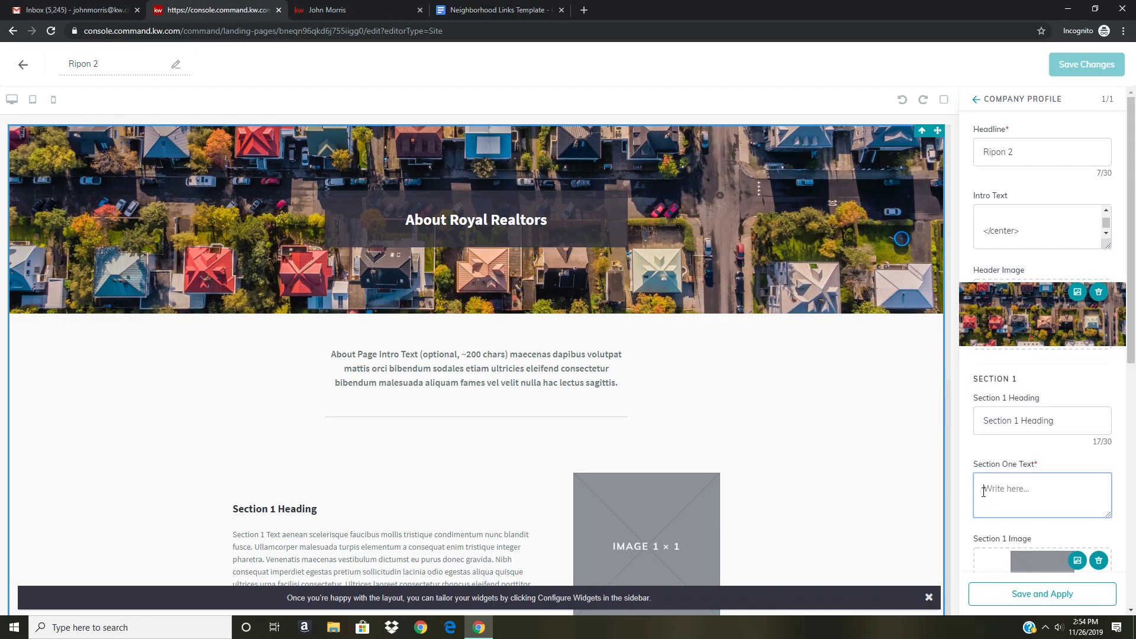
pyautogui.hotkey('ctrl', 'v')
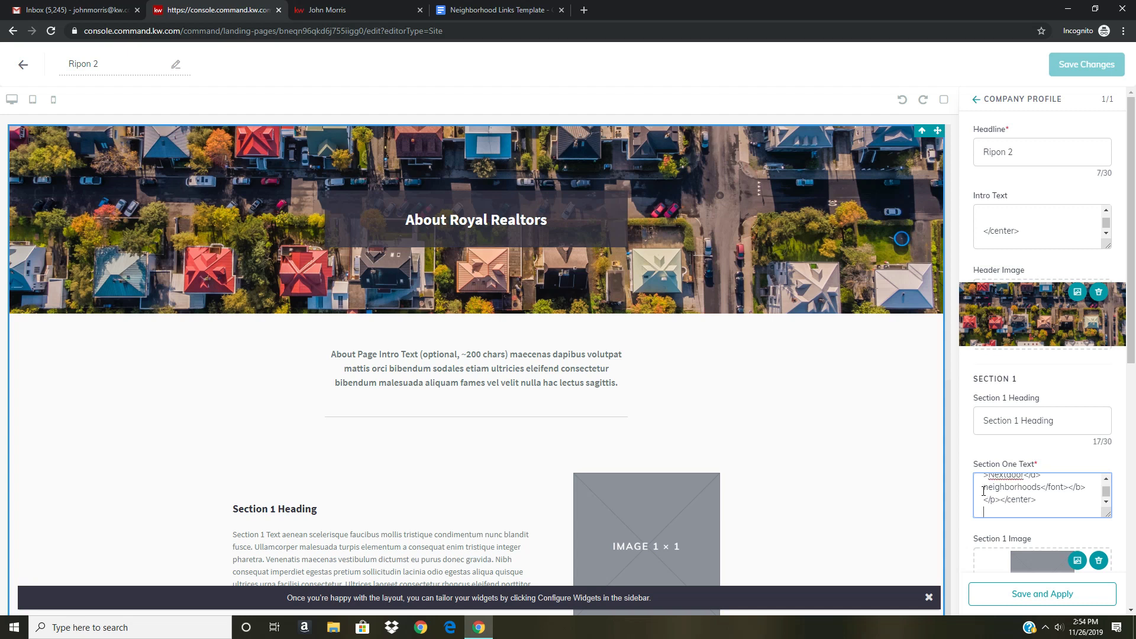
pyautogui.press('BackSpace')
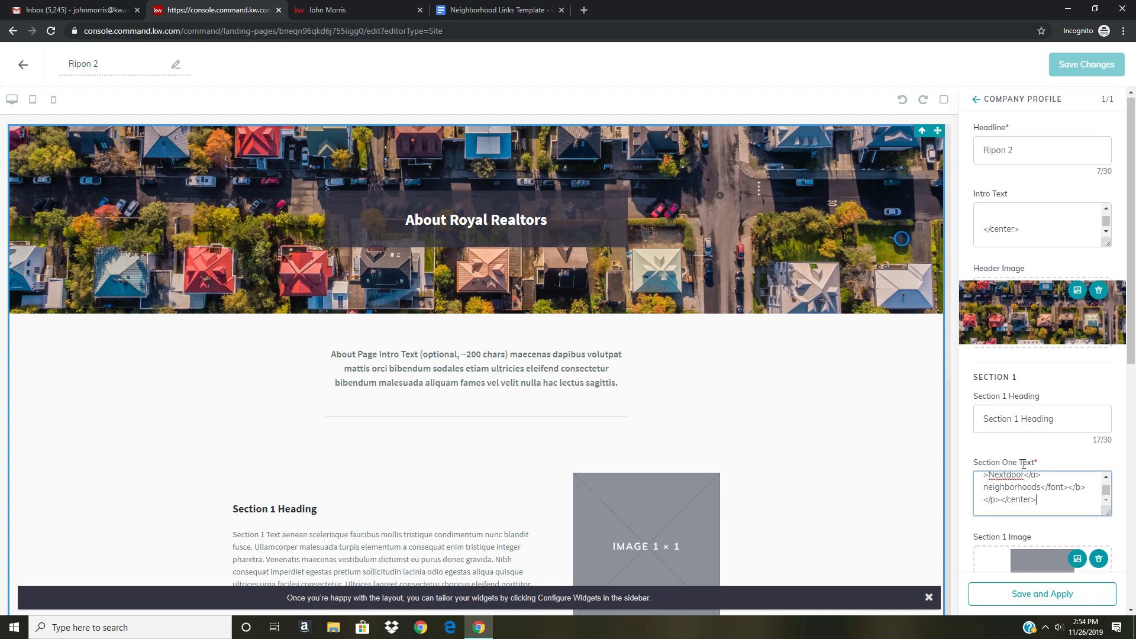
# Step: Check the template's instructions for the remaining sections and delete the Section 1 image from the Ripon 2 page
pyautogui.scroll(-2, 983, 492)
pyautogui.click(491, 9)
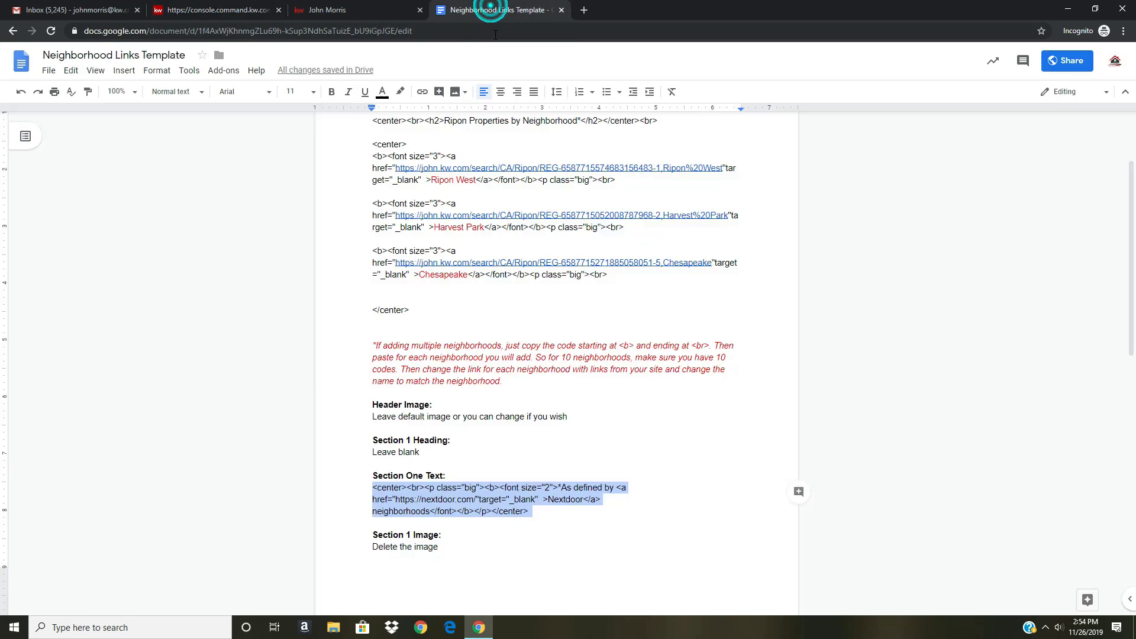
pyautogui.scroll(-3, 395, 382)
pyautogui.scroll(-3, 397, 373)
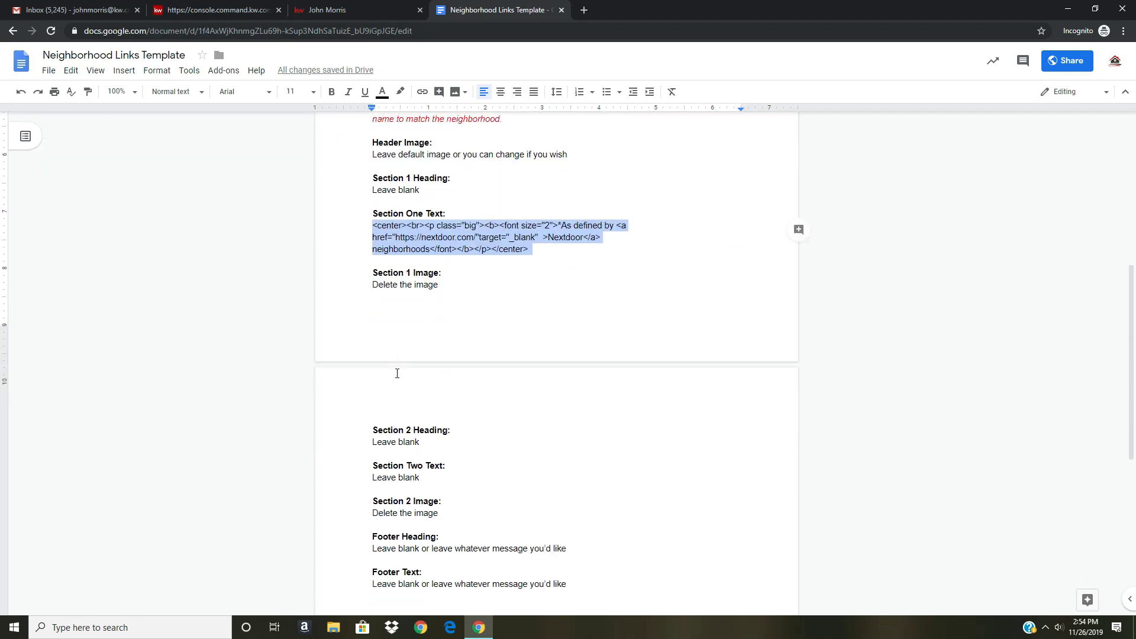
pyautogui.click(216, 9)
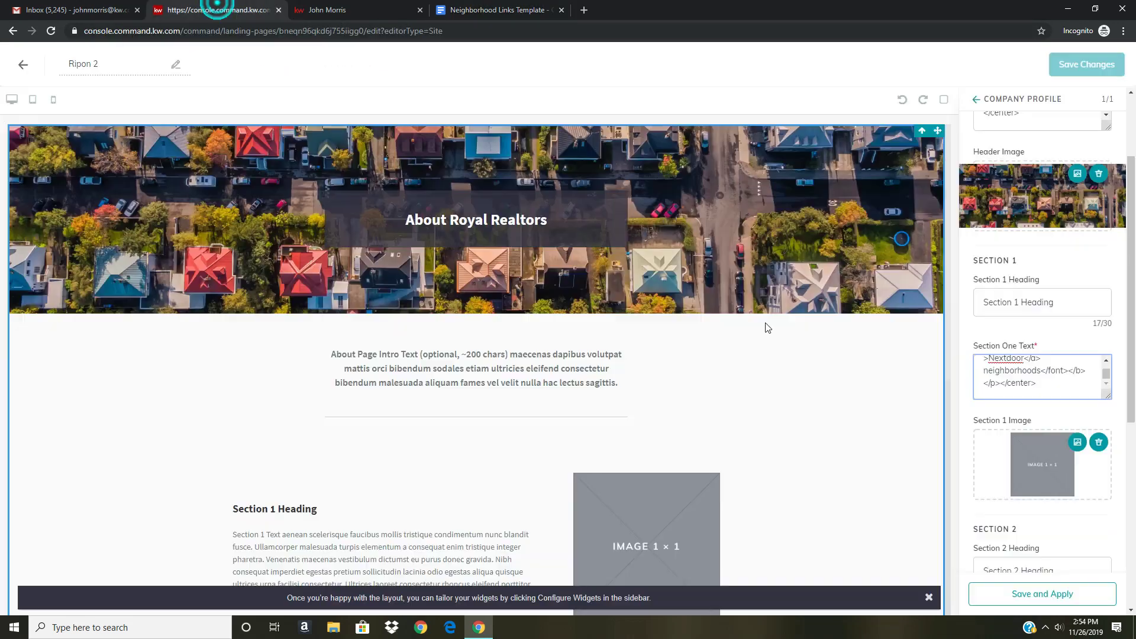
pyautogui.click(1099, 442)
# Step: Clear the Section 2 Heading and Section Two Text, and delete the Section 2 image
pyautogui.scroll(-1, 1084, 469)
pyautogui.tripleClick(1056, 514)
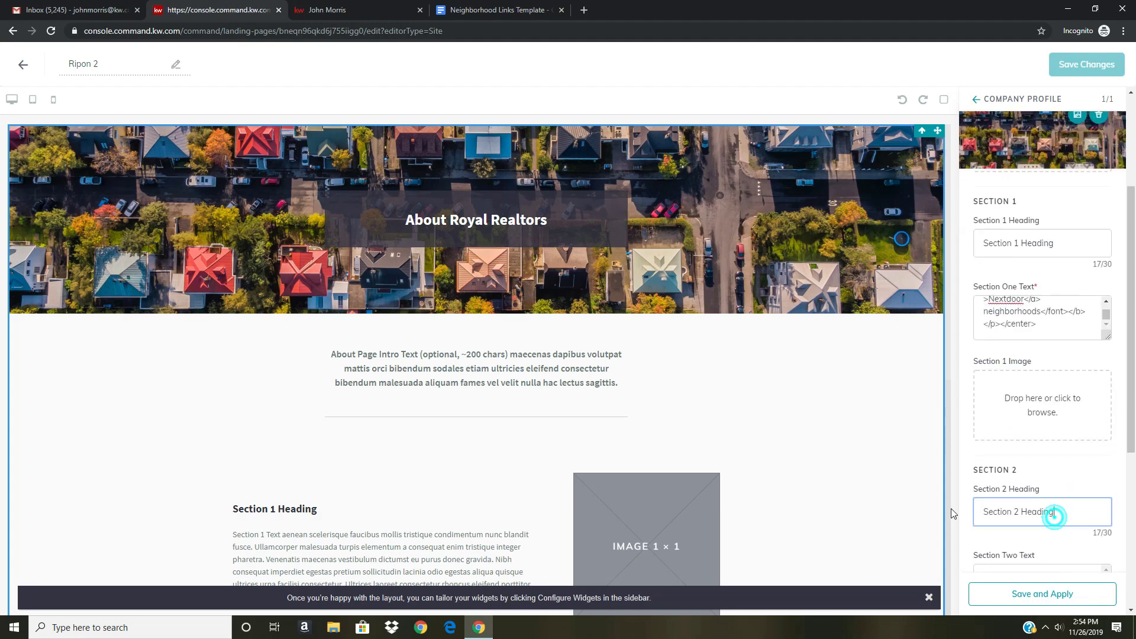
pyautogui.press('BackSpace')
pyautogui.scroll(-2, 982, 451)
pyautogui.scroll(-3, 982, 451)
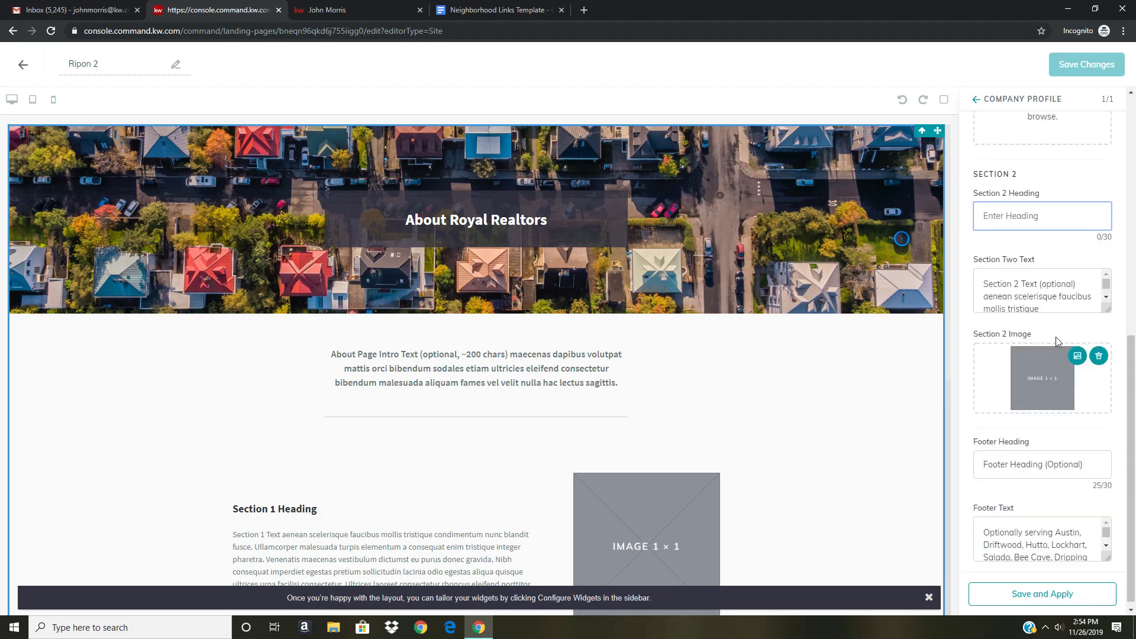
pyautogui.tripleClick(1047, 292)
pyautogui.press('BackSpace')
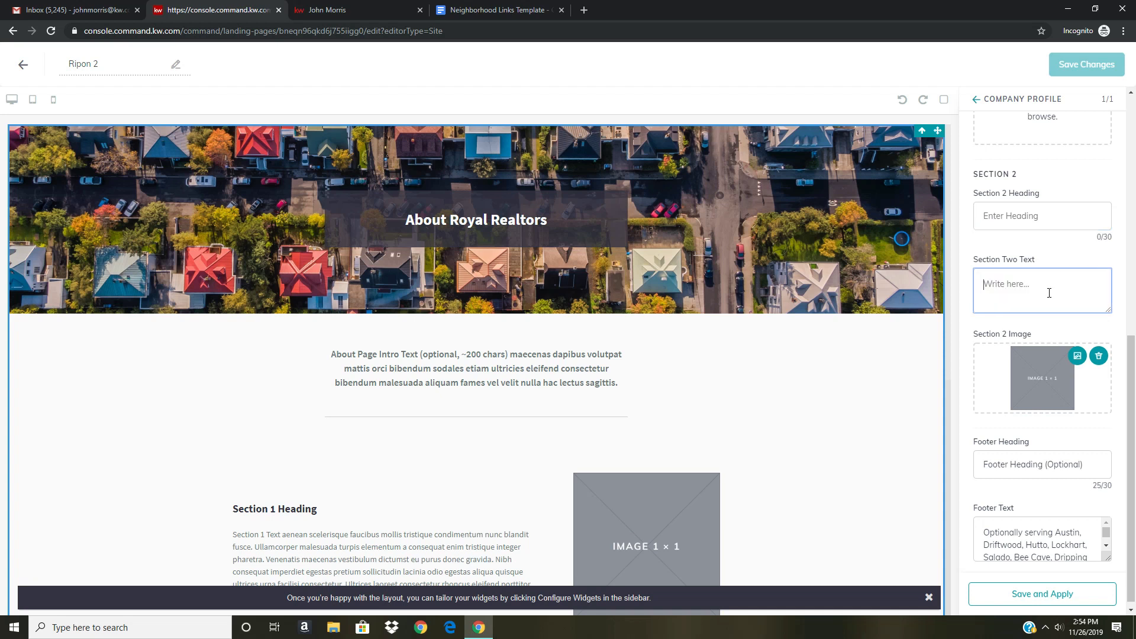
pyautogui.click(1098, 355)
# Step: Clear the Footer Heading and Footer Text, and apply the company profile settings to the page
pyautogui.tripleClick(992, 463)
pyautogui.press('BackSpace')
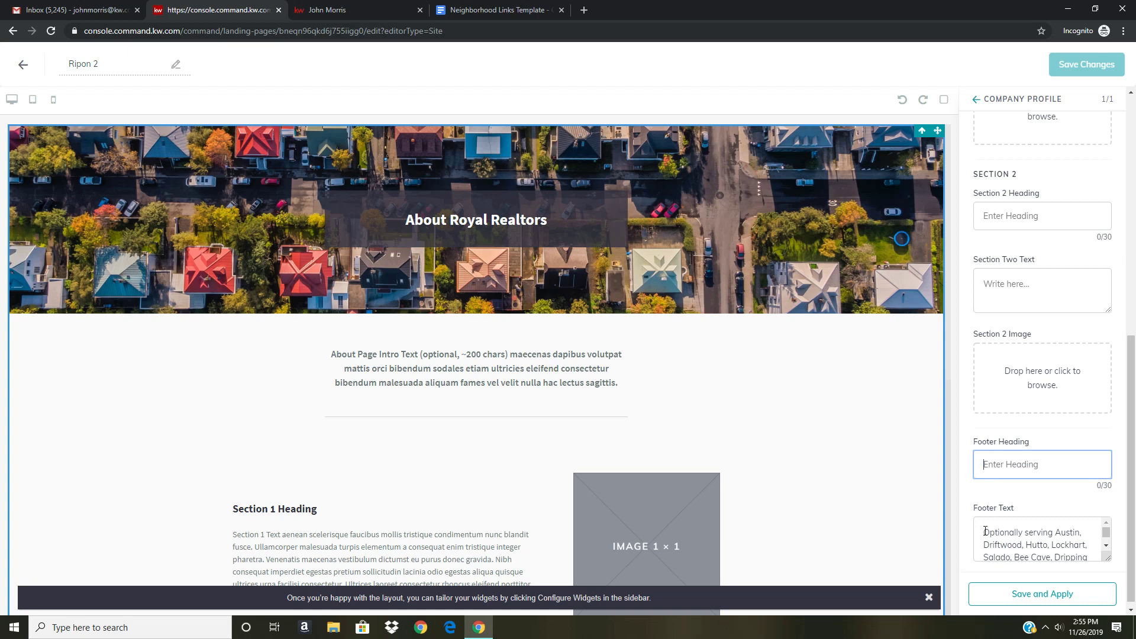
pyautogui.click(985, 535)
pyautogui.tripleClick(985, 535)
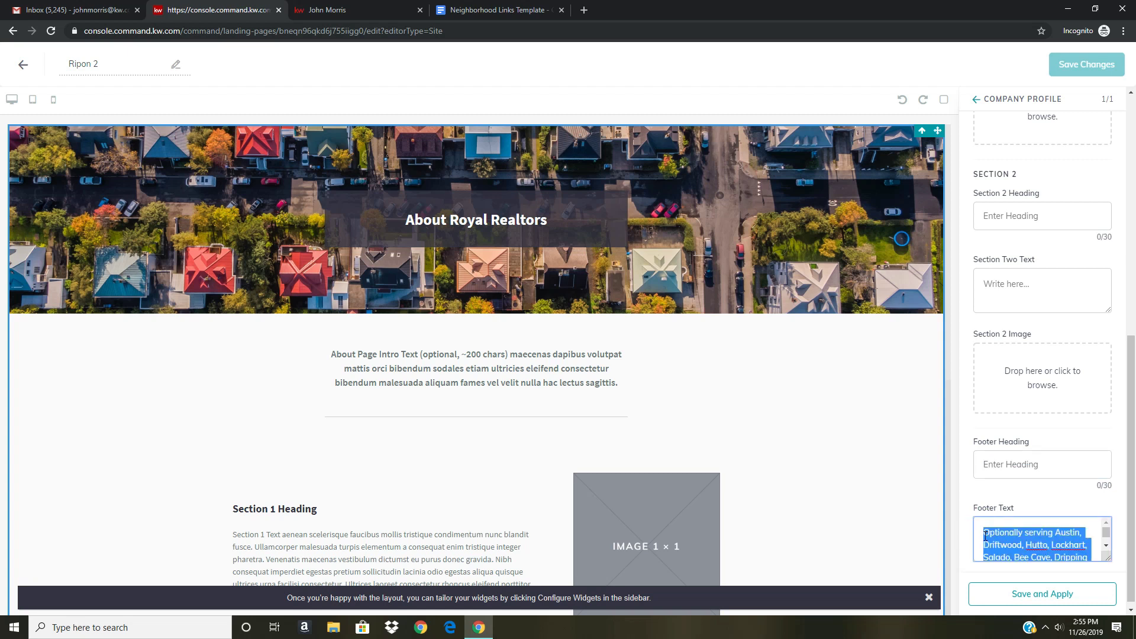
pyautogui.press('BackSpace')
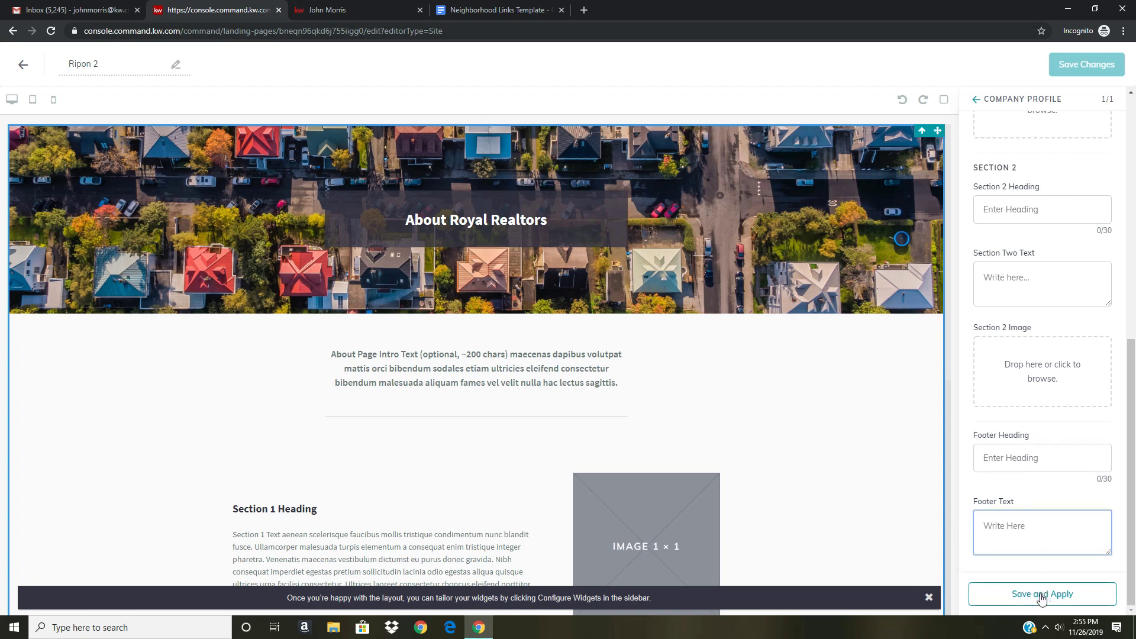
pyautogui.click(1041, 595)
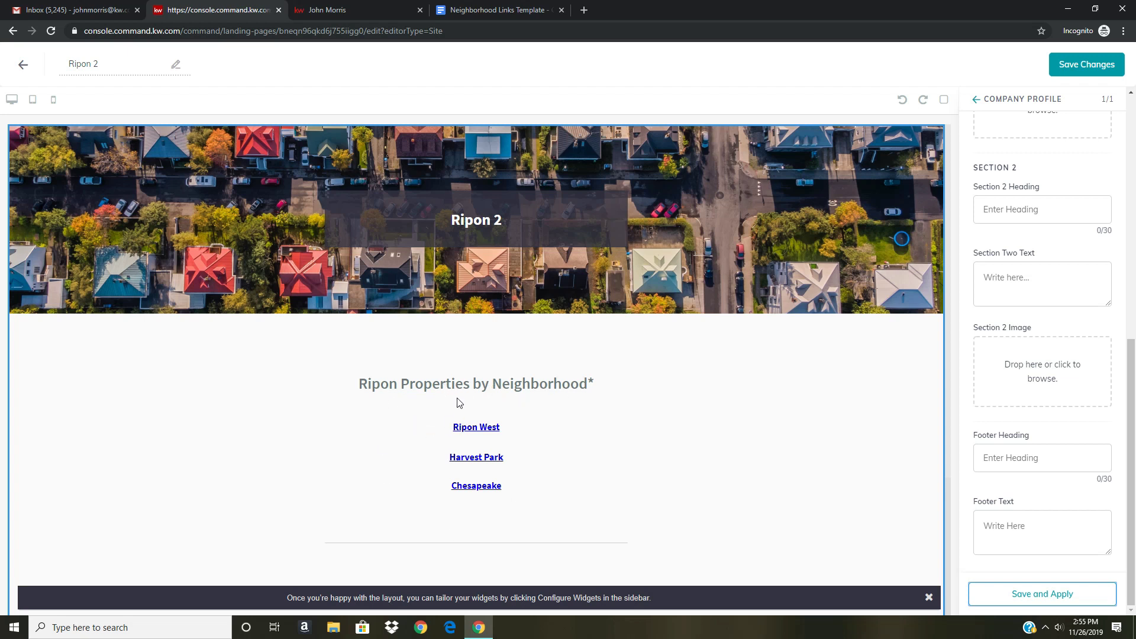
# Step: Clear the leftover Section 1 Heading and apply the change to the page
pyautogui.scroll(-3, 457, 405)
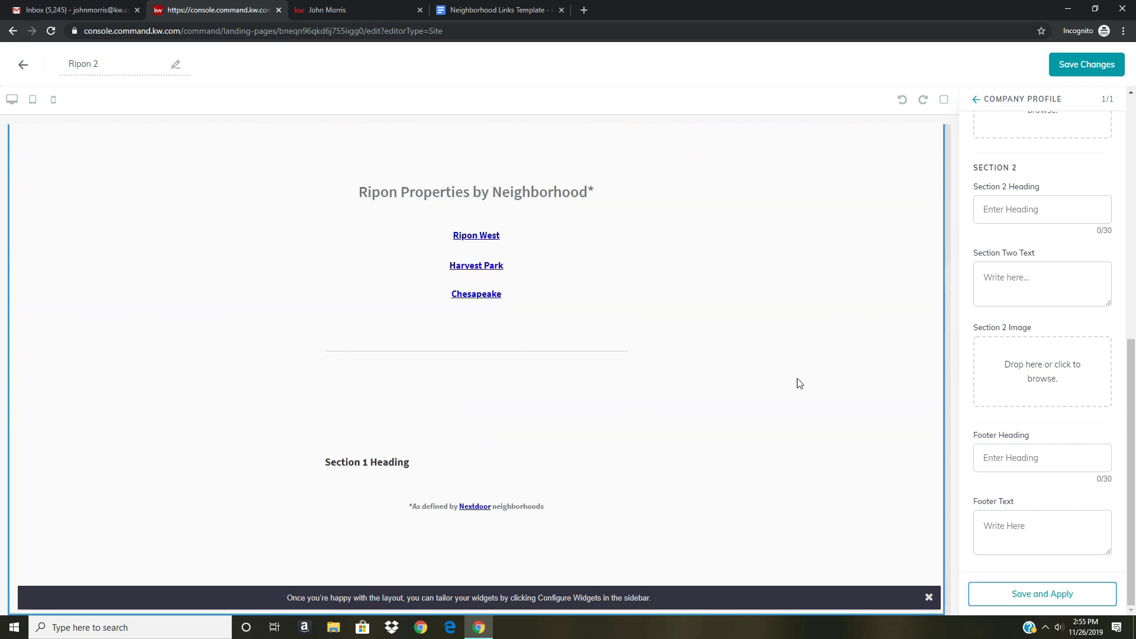
pyautogui.scroll(5, 1026, 261)
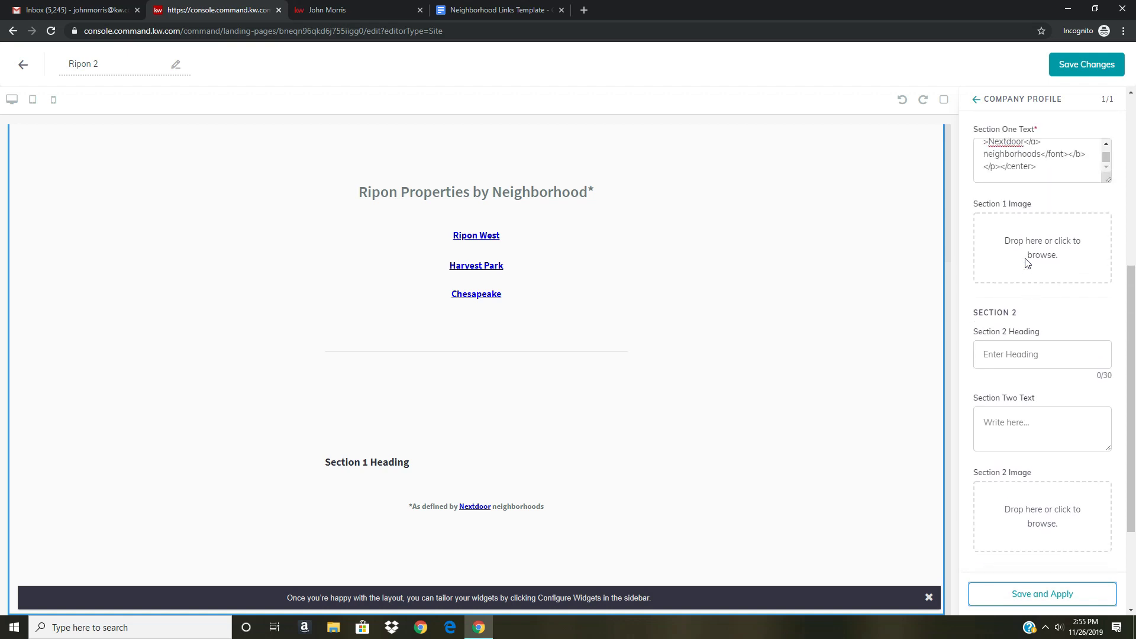
pyautogui.moveTo(1057, 238); pyautogui.dragTo(925, 239)
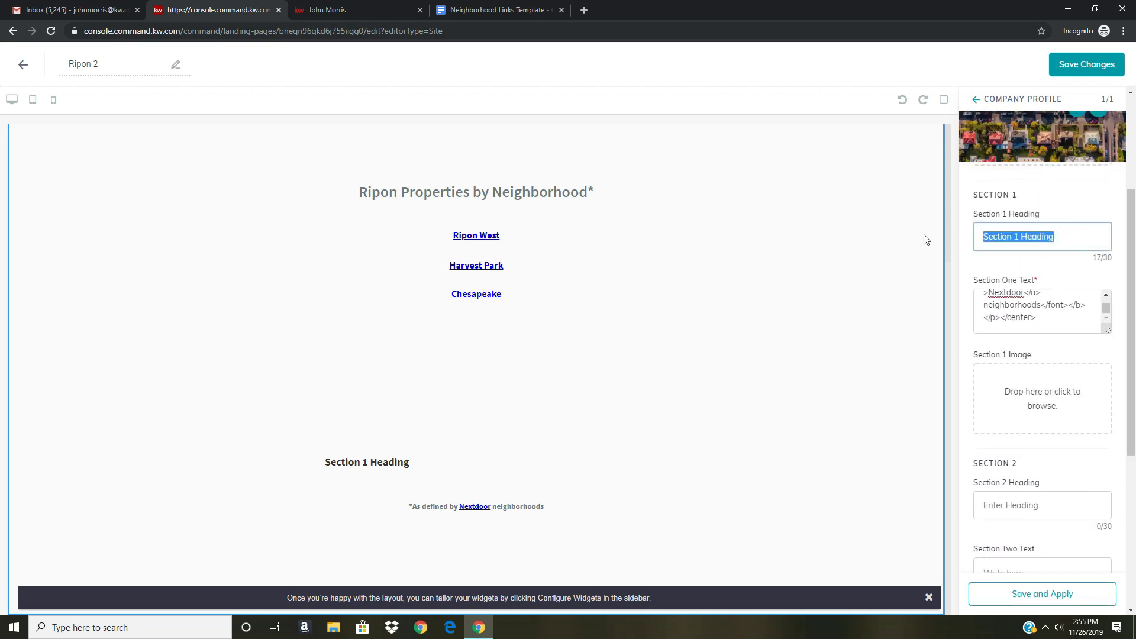
pyautogui.press('BackSpace')
pyautogui.click(1025, 596)
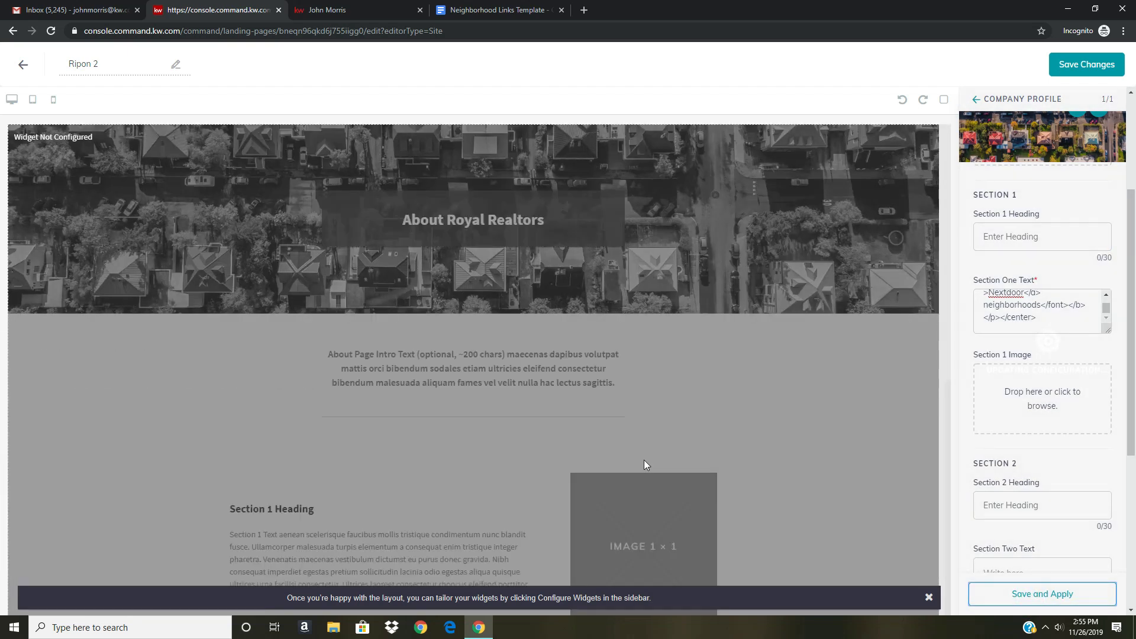
# Step: Look over the page preview, save the Ripon 2 page and confirm publishing it as an agent site
pyautogui.scroll(-3, 338, 372)
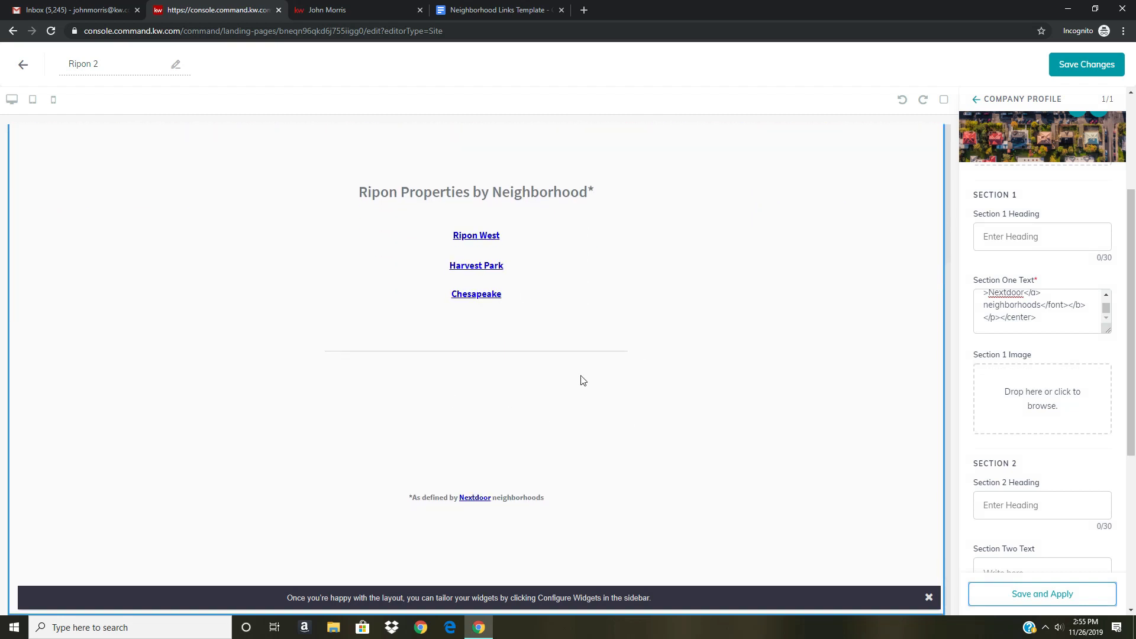
pyautogui.scroll(3, 580, 381)
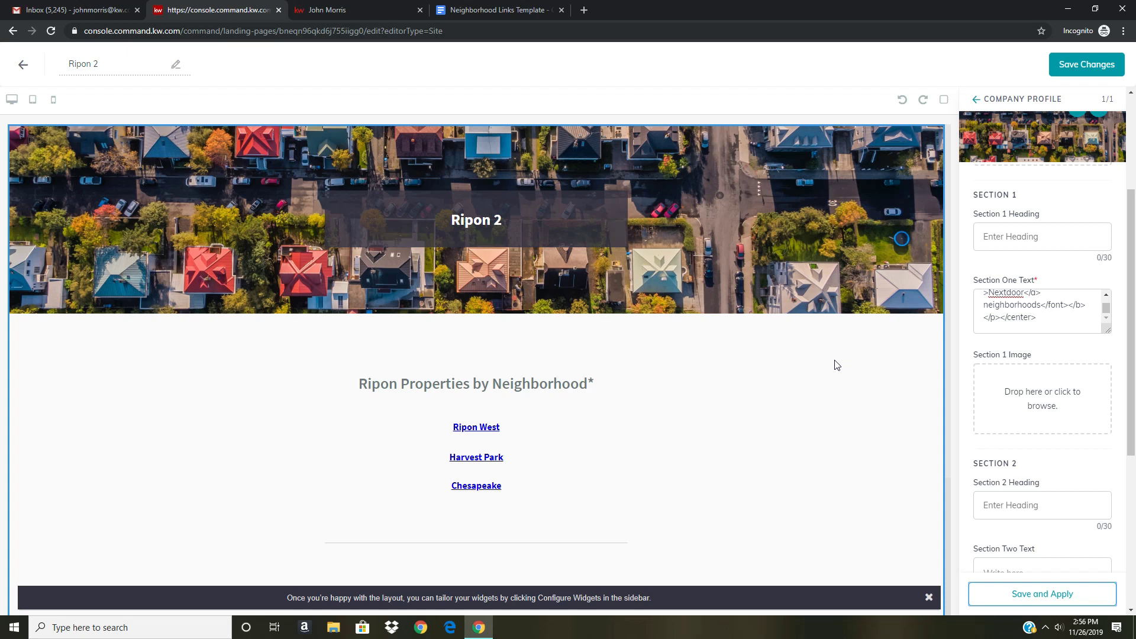
pyautogui.click(1092, 65)
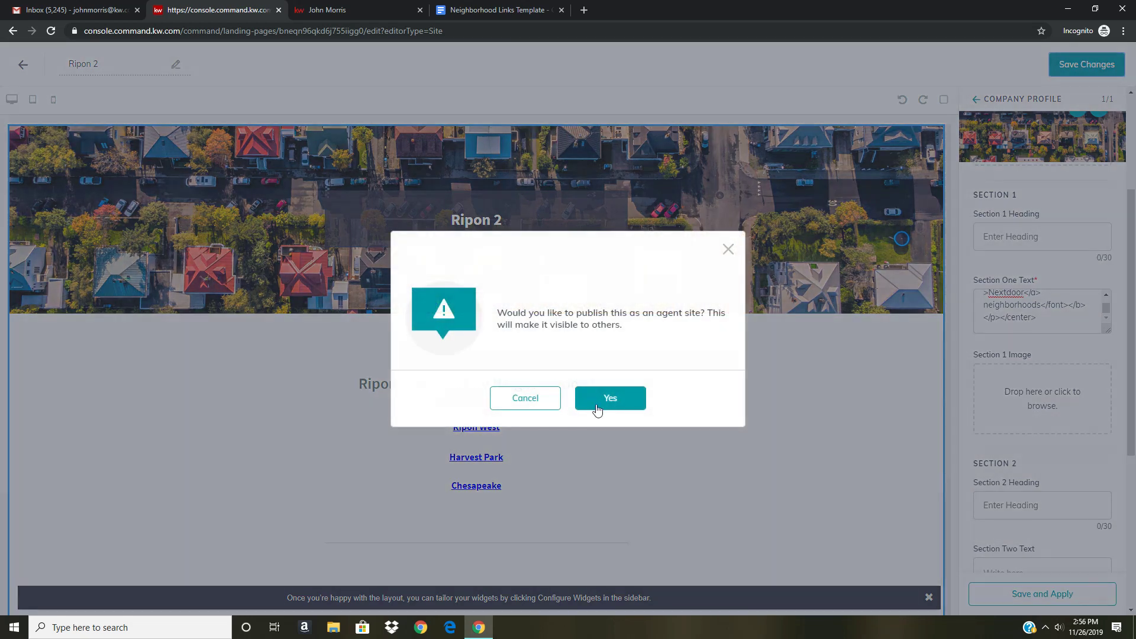
pyautogui.click(597, 407)
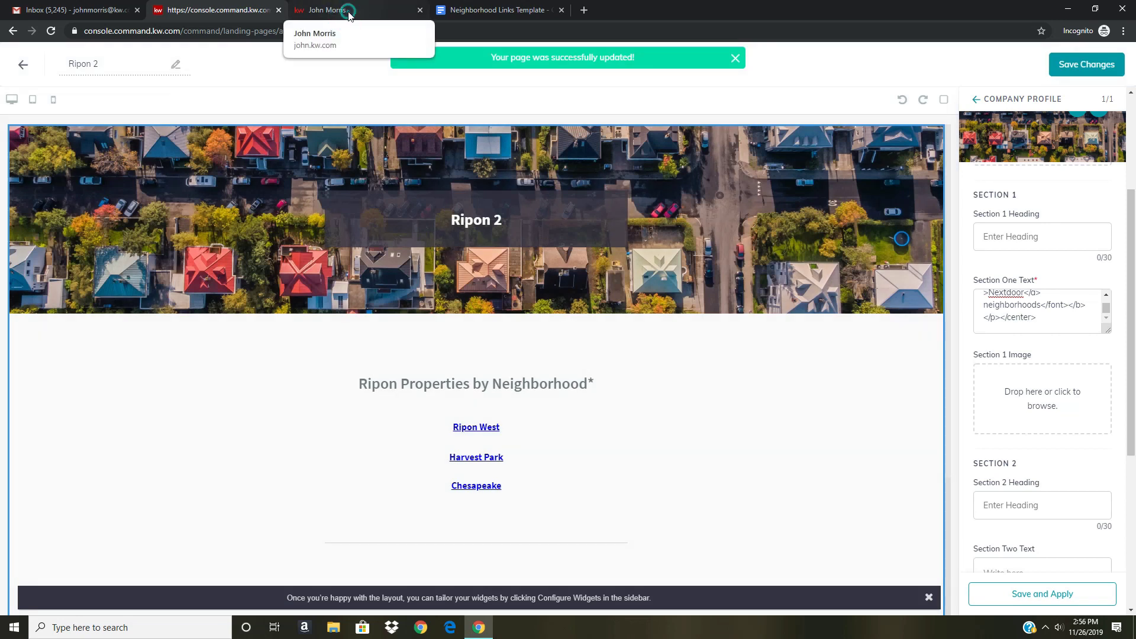
# Step: Go to the agent site's home page and expand the real estate group's list of site pages
pyautogui.click(349, 10)
pyautogui.click(573, 31)
pyautogui.click(27, 74)
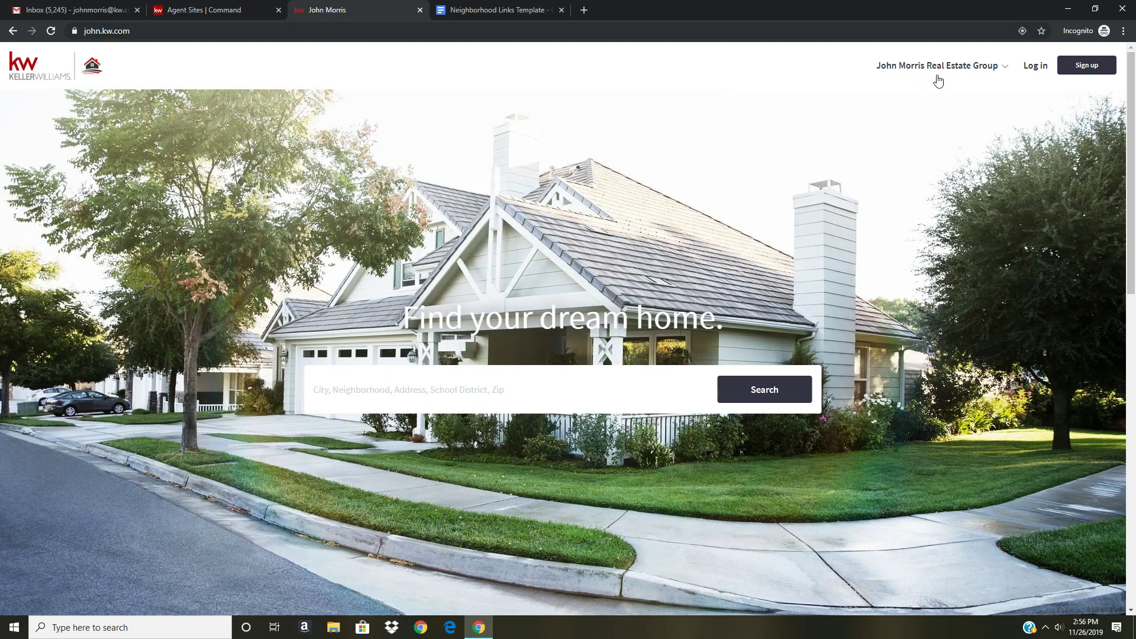
pyautogui.click(927, 68)
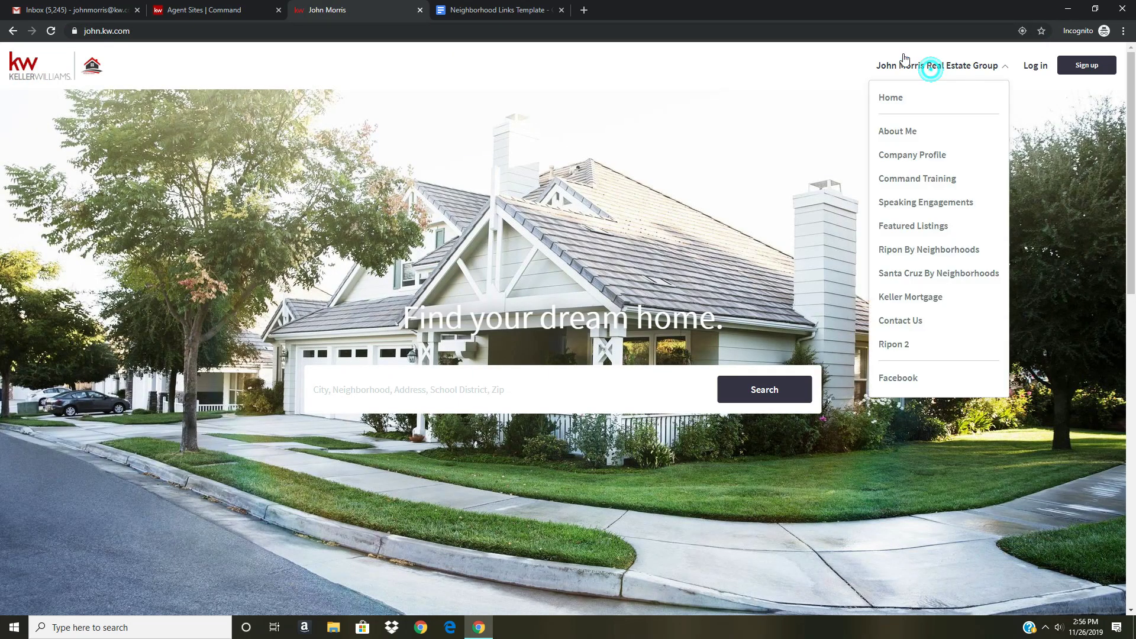